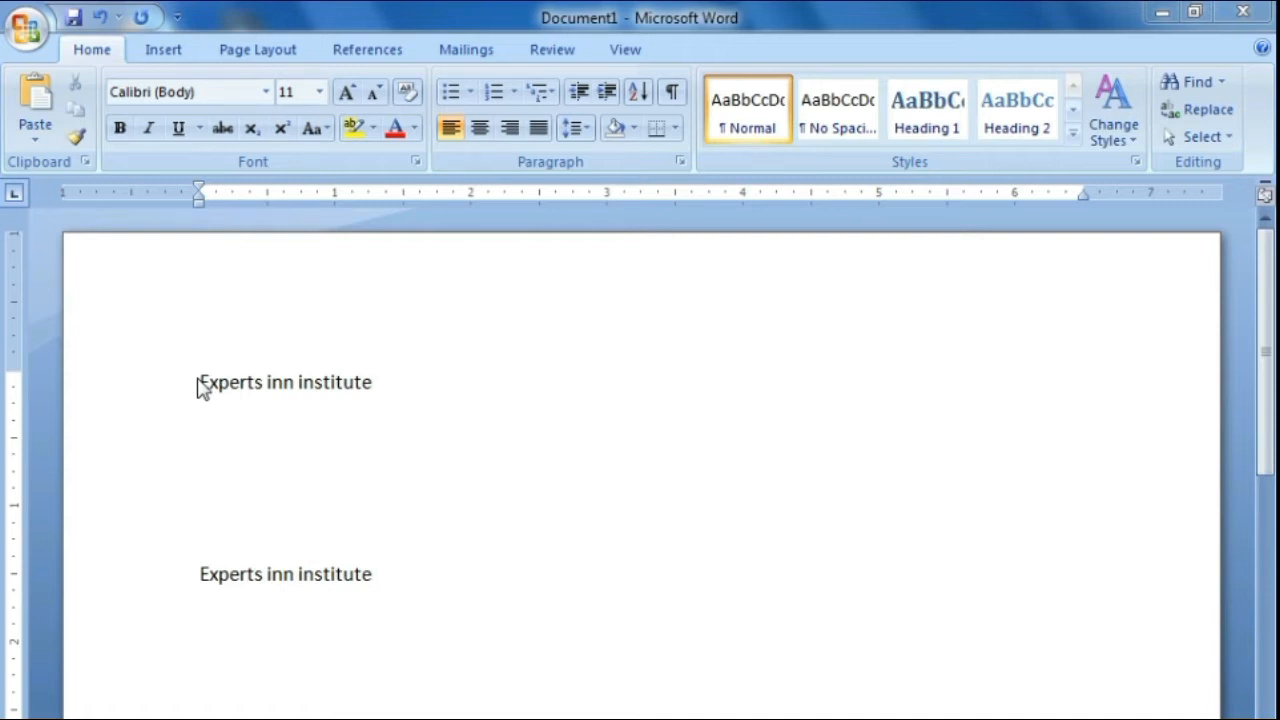
Start recording a macro named Experts, stored in All Documents (Normal.dotm), from the beginning of the first "Experts inn institute" line.
{"action": "left_click", "coordinate": [198, 382]}
{"action": "left_click", "coordinate": [199, 381]}
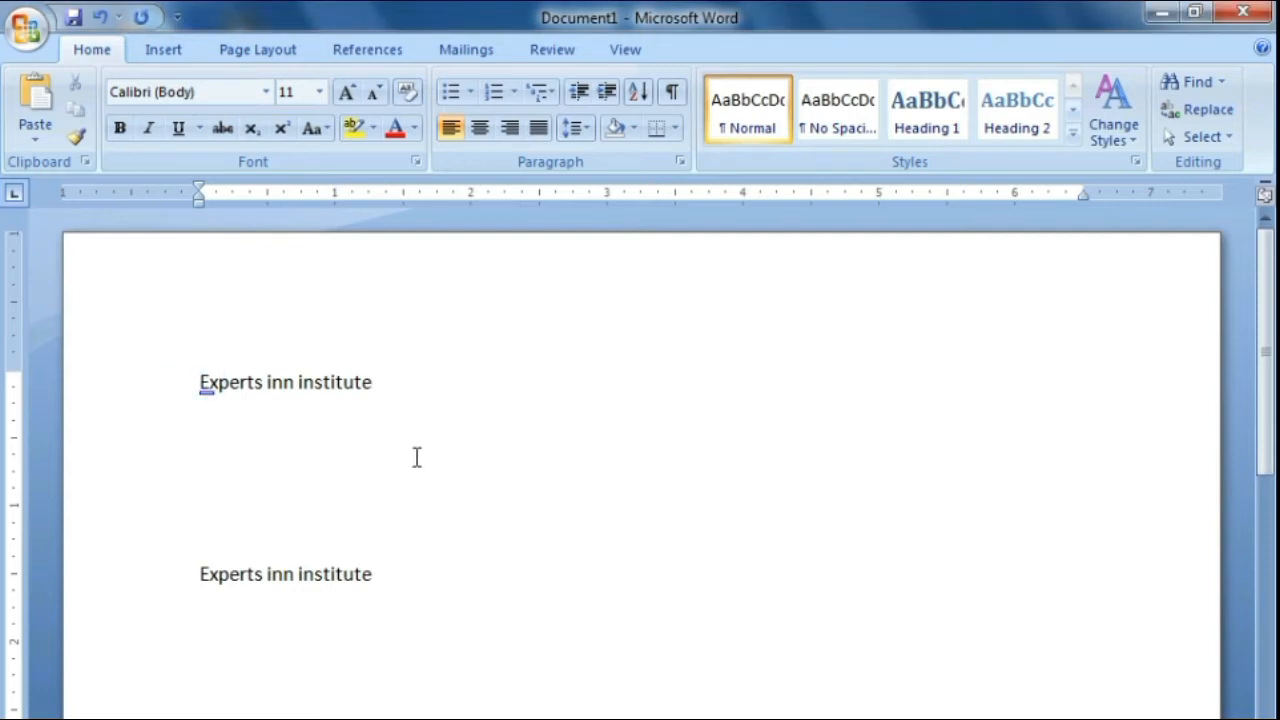
{"action": "left_click", "coordinate": [624, 52]}
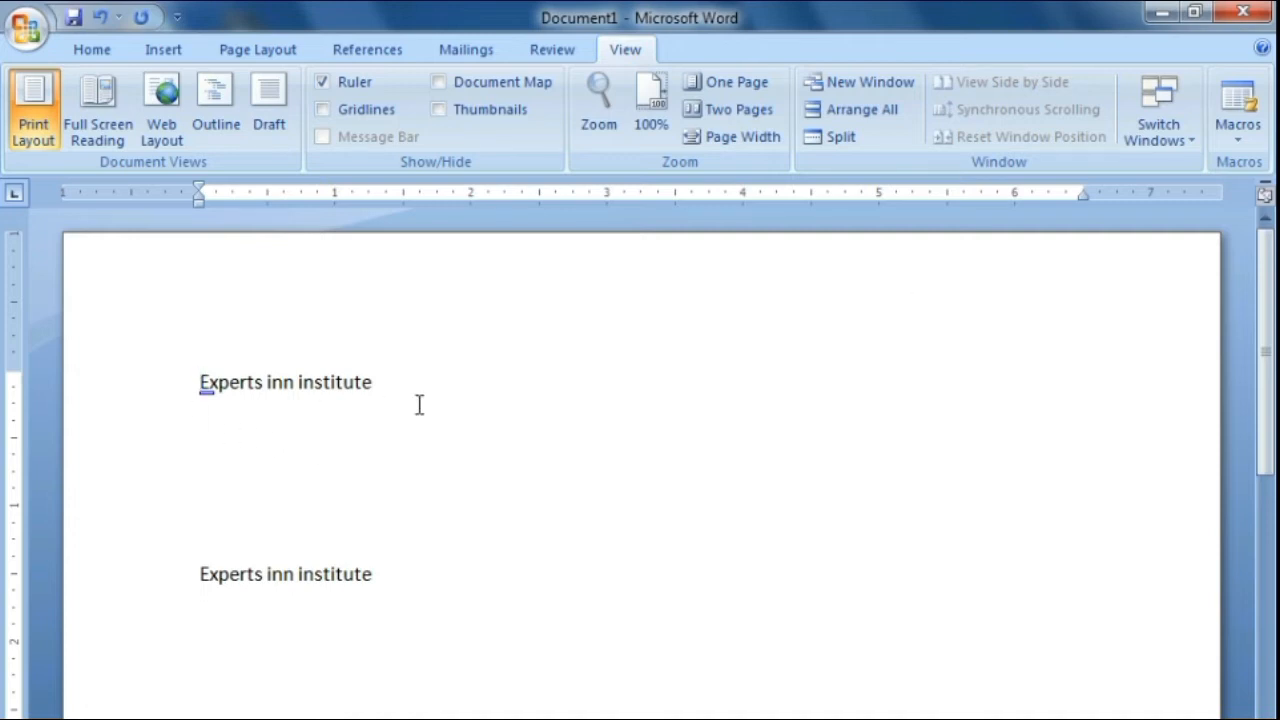
{"action": "left_click", "coordinate": [197, 381]}
{"action": "left_click", "coordinate": [1236, 141]}
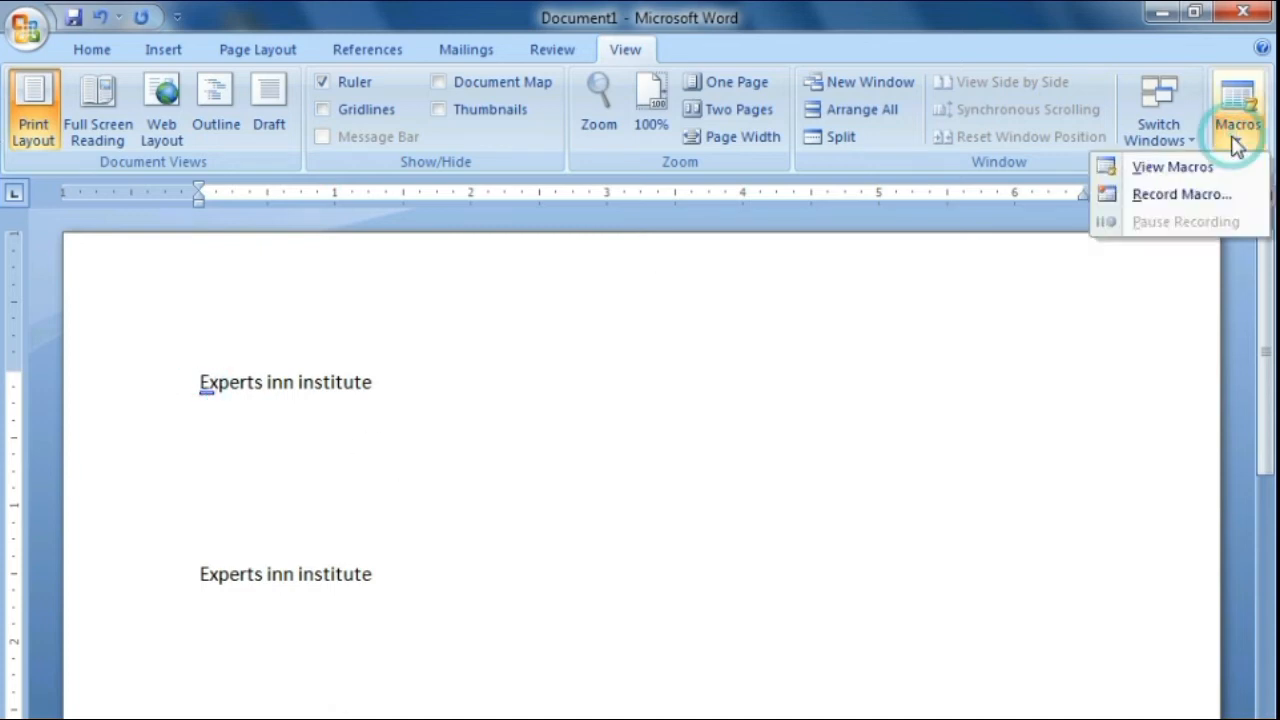
{"action": "left_click", "coordinate": [1181, 195]}
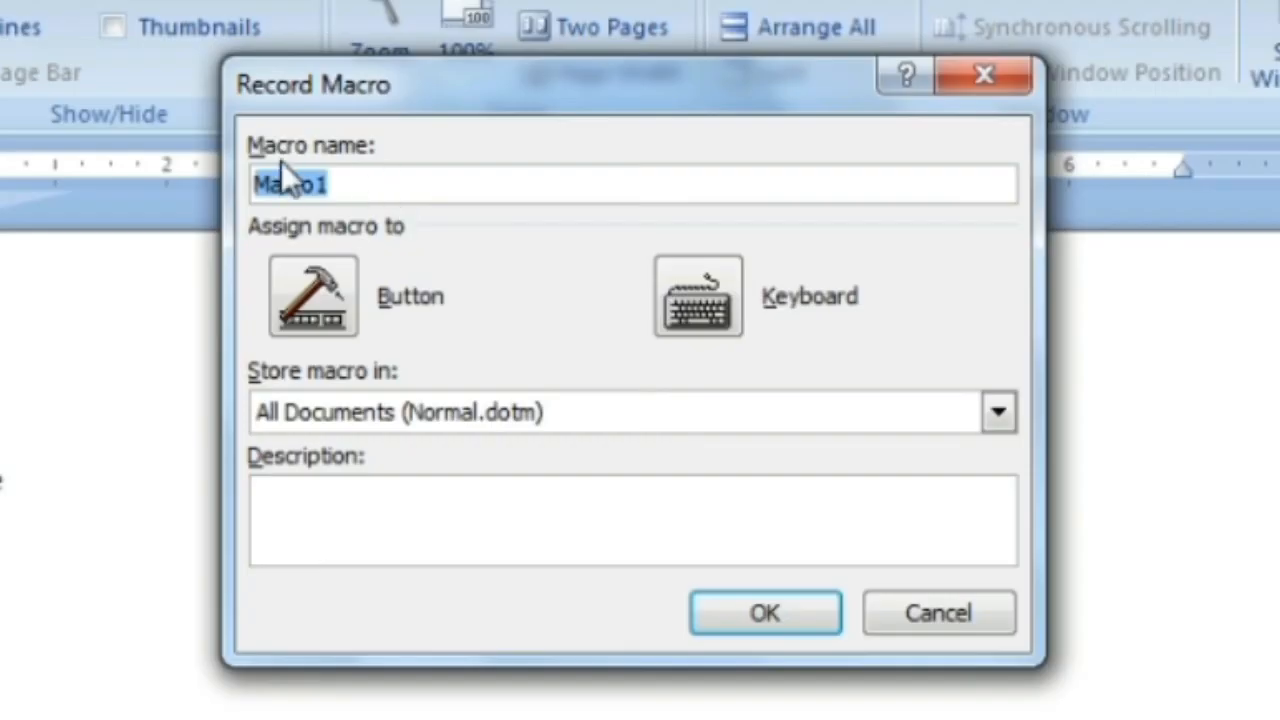
{"action": "double_click", "coordinate": [380, 186]}
{"action": "type", "text": "Experts"}
{"action": "left_click", "coordinate": [856, 418]}
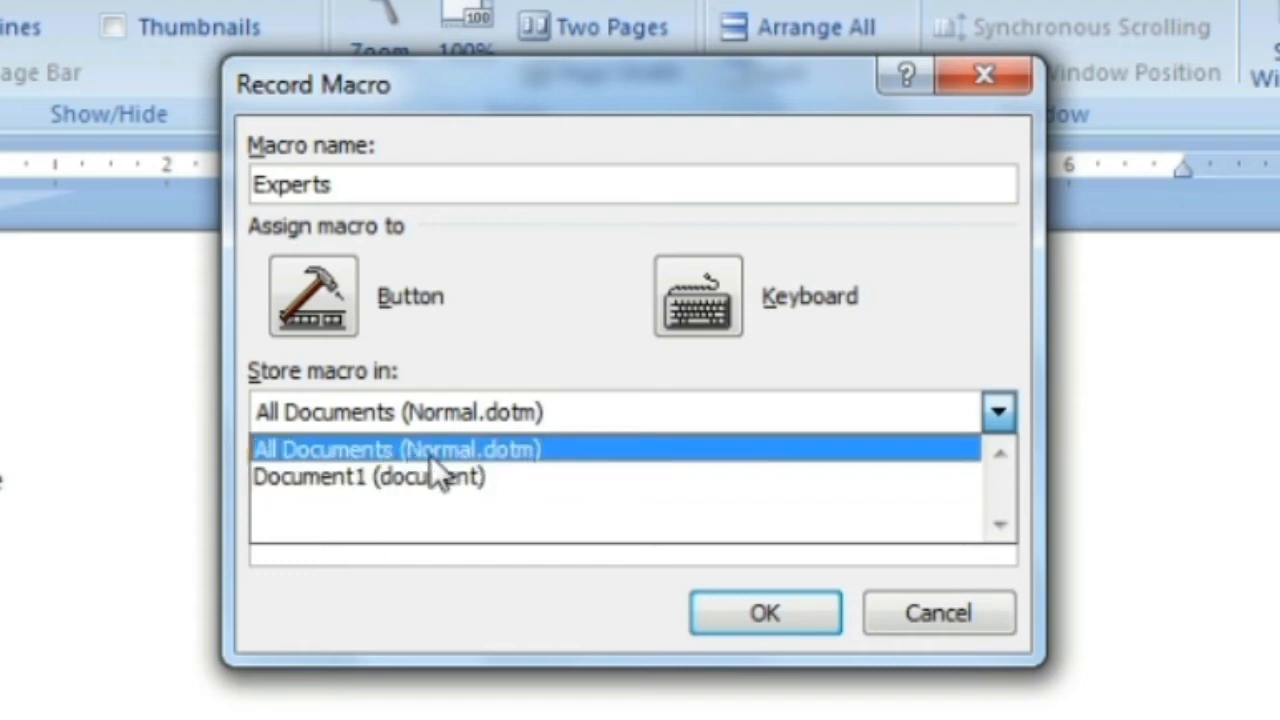
{"action": "left_click", "coordinate": [301, 451]}
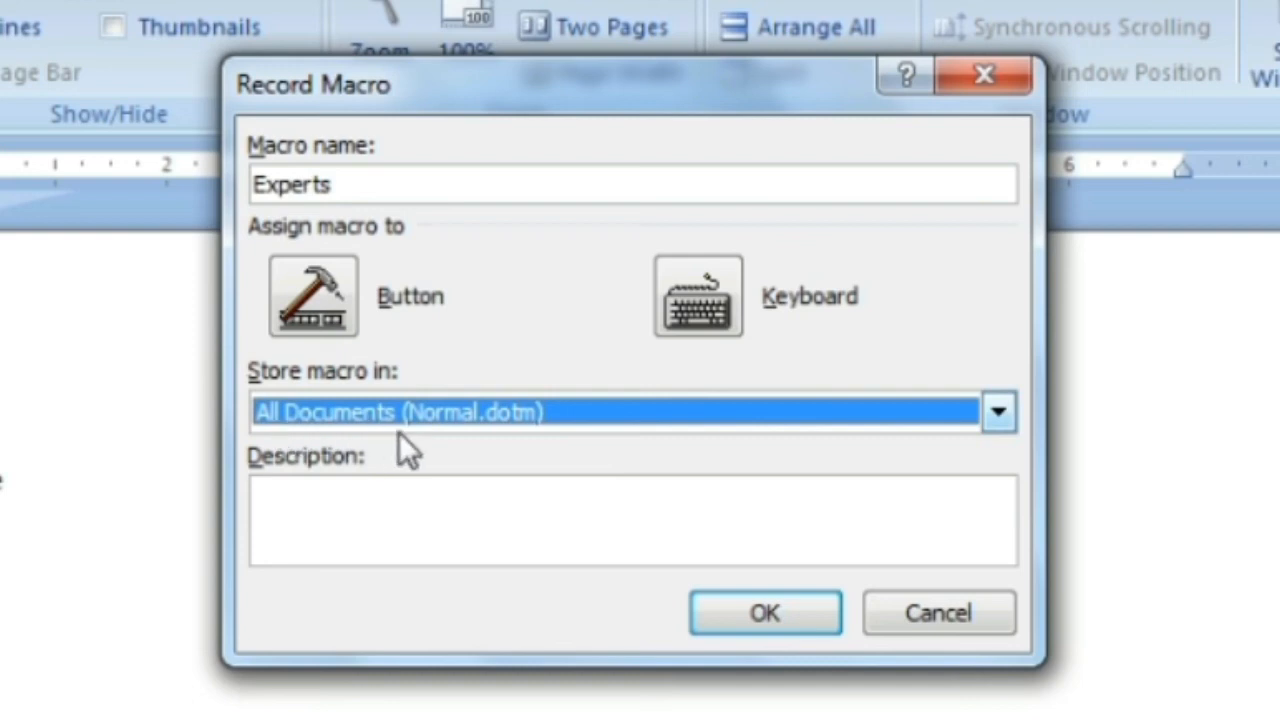
{"action": "left_click", "coordinate": [357, 497]}
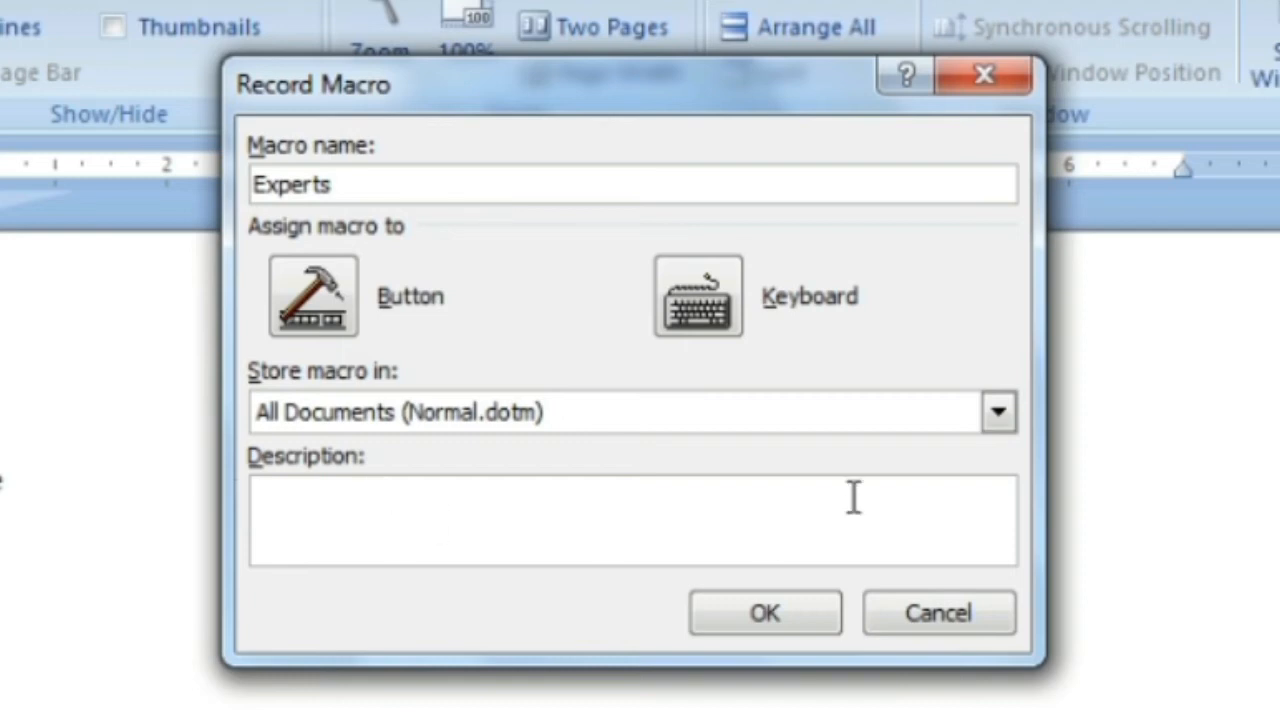
{"action": "left_click", "coordinate": [744, 605]}
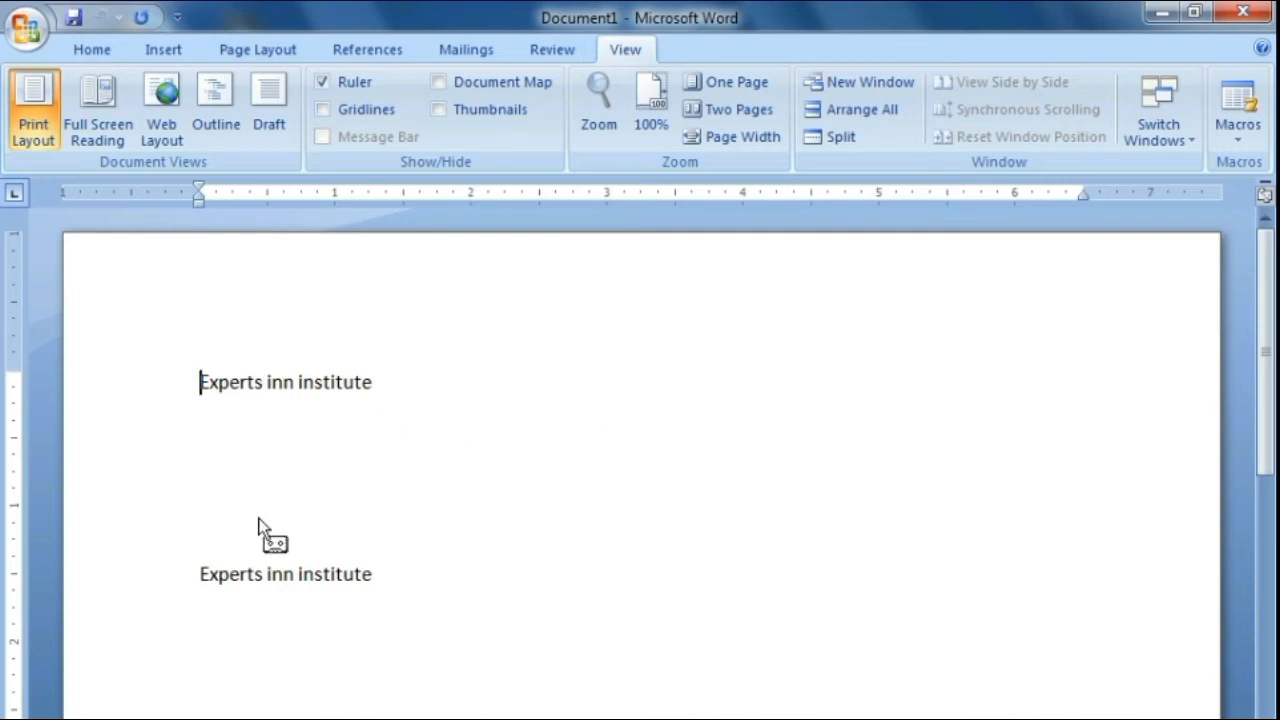
Select the whole first "Experts inn institute" line with the keyboard and enlarge its font to size 22.
{"action": "left_click", "coordinate": [90, 55]}
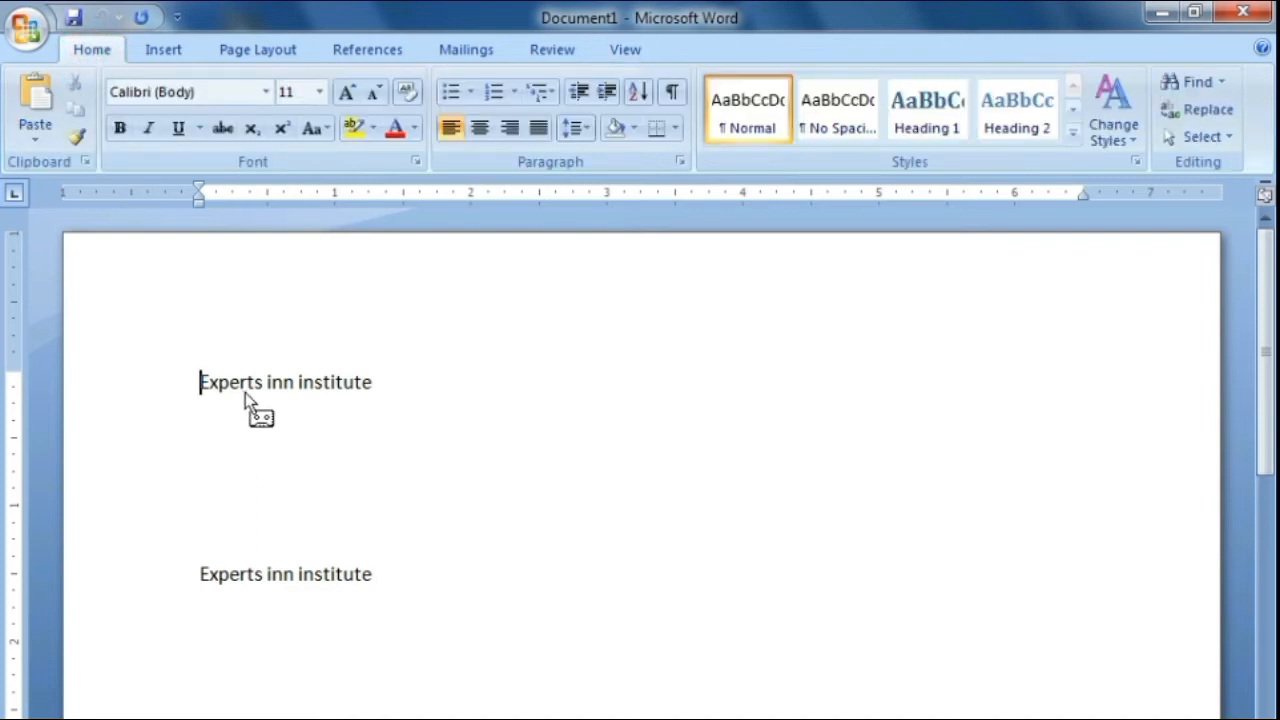
{"action": "key", "text": "shift+Right"}
{"action": "key", "text": "shift+Right"}
{"action": "key", "text": "shift+Right"}
{"action": "key", "text": "shift+Right"}
{"action": "key", "text": "shift+Right"}
{"action": "key", "text": "shift+Right"}
{"action": "key", "text": "shift+Right"}
{"action": "key", "text": "shift+Right"}
{"action": "key", "text": "shift+Right"}
{"action": "key", "text": "shift+Right"}
{"action": "key", "text": "shift+Right"}
{"action": "key", "text": "shift+Right"}
{"action": "key", "text": "shift+Right"}
{"action": "key", "text": "shift+Right"}
{"action": "key", "text": "shift+Right"}
{"action": "key", "text": "shift+Right"}
{"action": "key", "text": "shift+Right"}
{"action": "key", "text": "shift+Right"}
{"action": "key", "text": "shift+Right"}
{"action": "key", "text": "shift+Right"}
{"action": "key", "text": "shift+Right"}
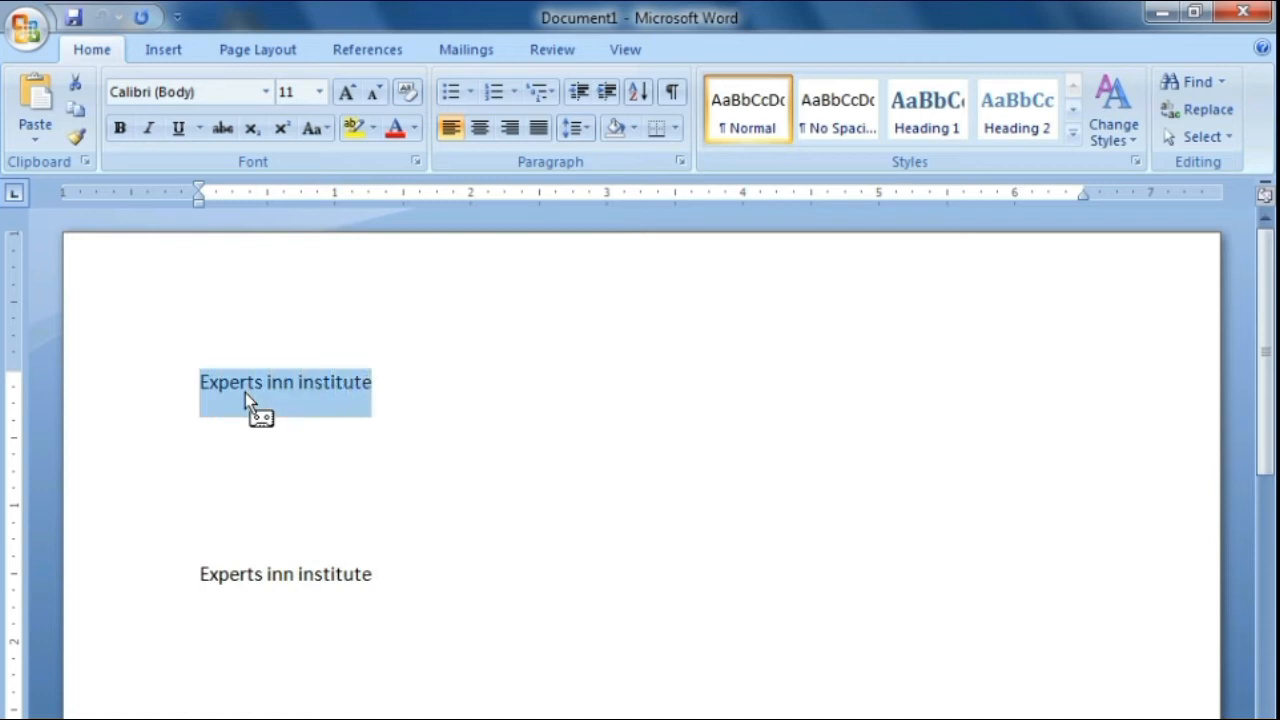
{"action": "double_click", "coordinate": [346, 95]}
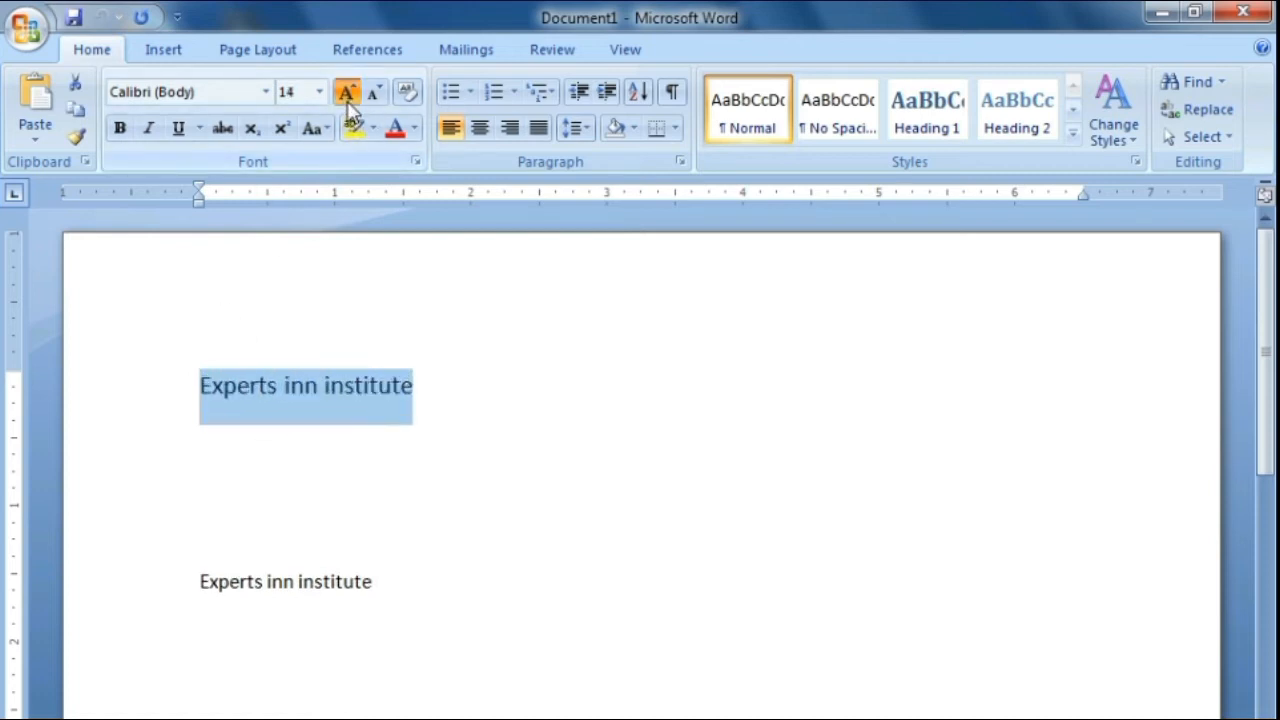
{"action": "double_click", "coordinate": [347, 98]}
{"action": "left_click", "coordinate": [347, 98]}
{"action": "left_click", "coordinate": [347, 98]}
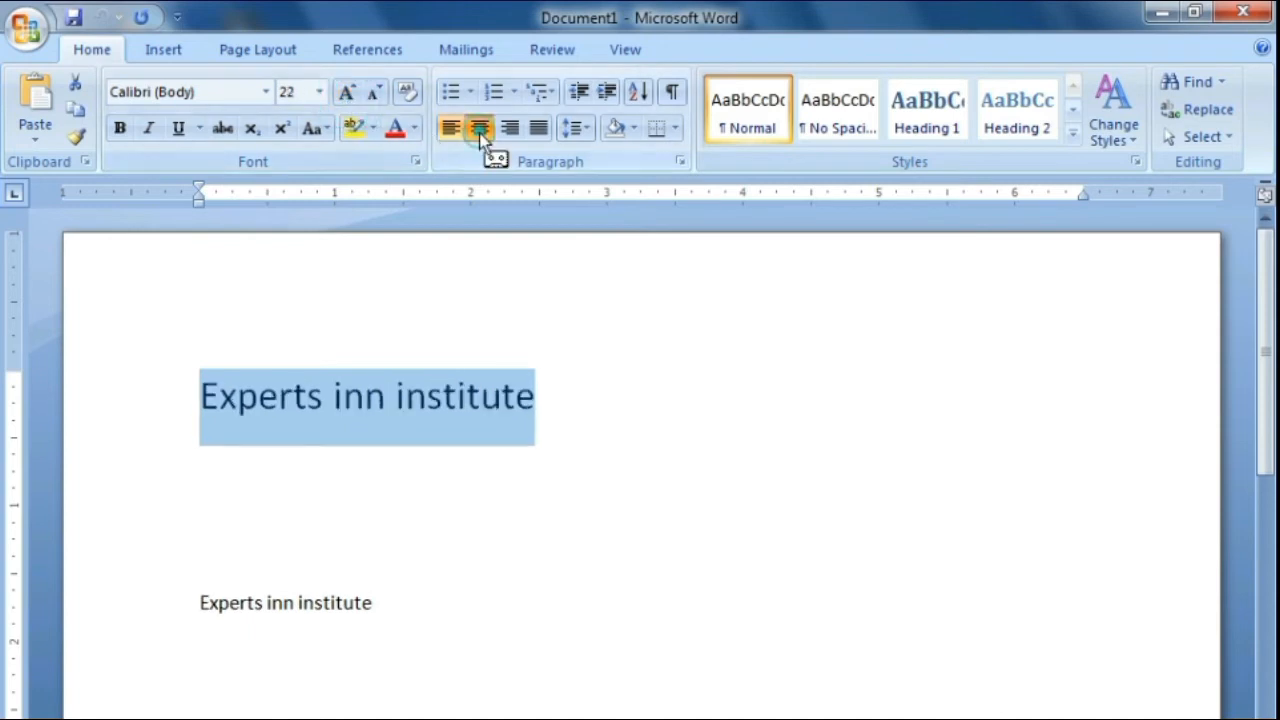
Centre the selected first line and colour its text red.
{"action": "left_click", "coordinate": [480, 130]}
{"action": "left_click", "coordinate": [395, 130]}
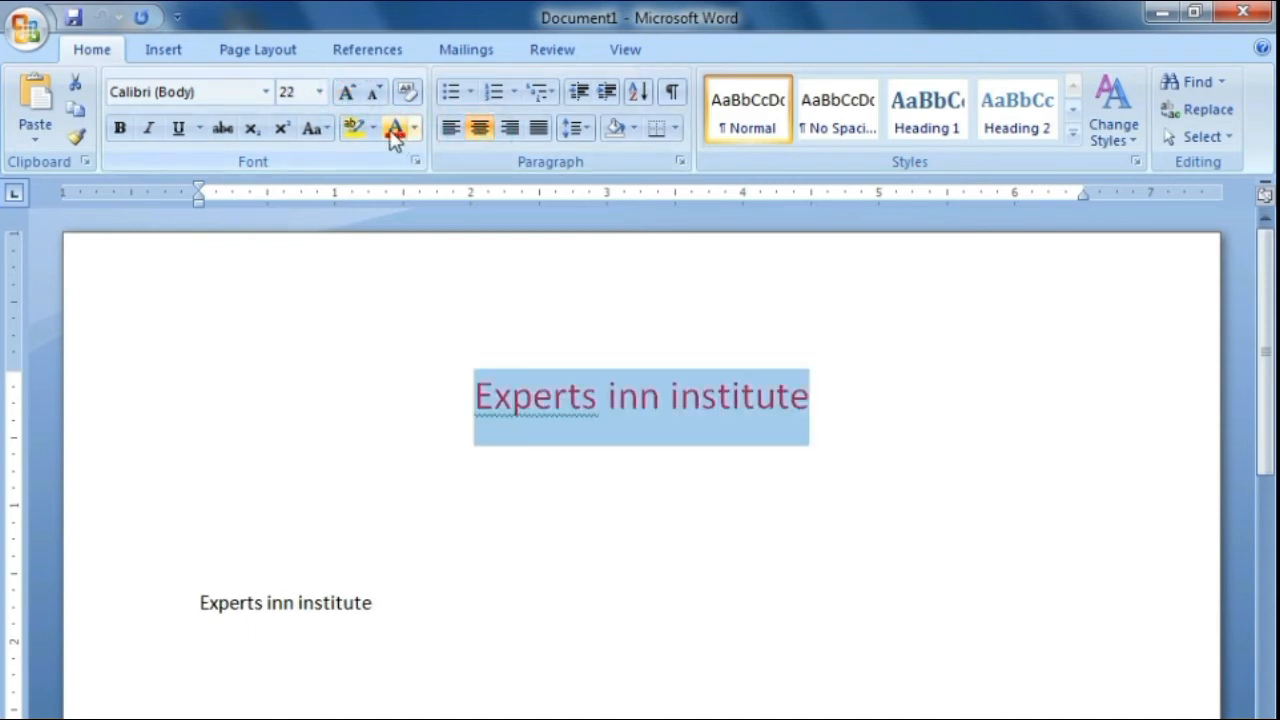
Set the first line's font to Arial Rounded MT Bold and enlarge it to size 28.
{"action": "left_click", "coordinate": [266, 92]}
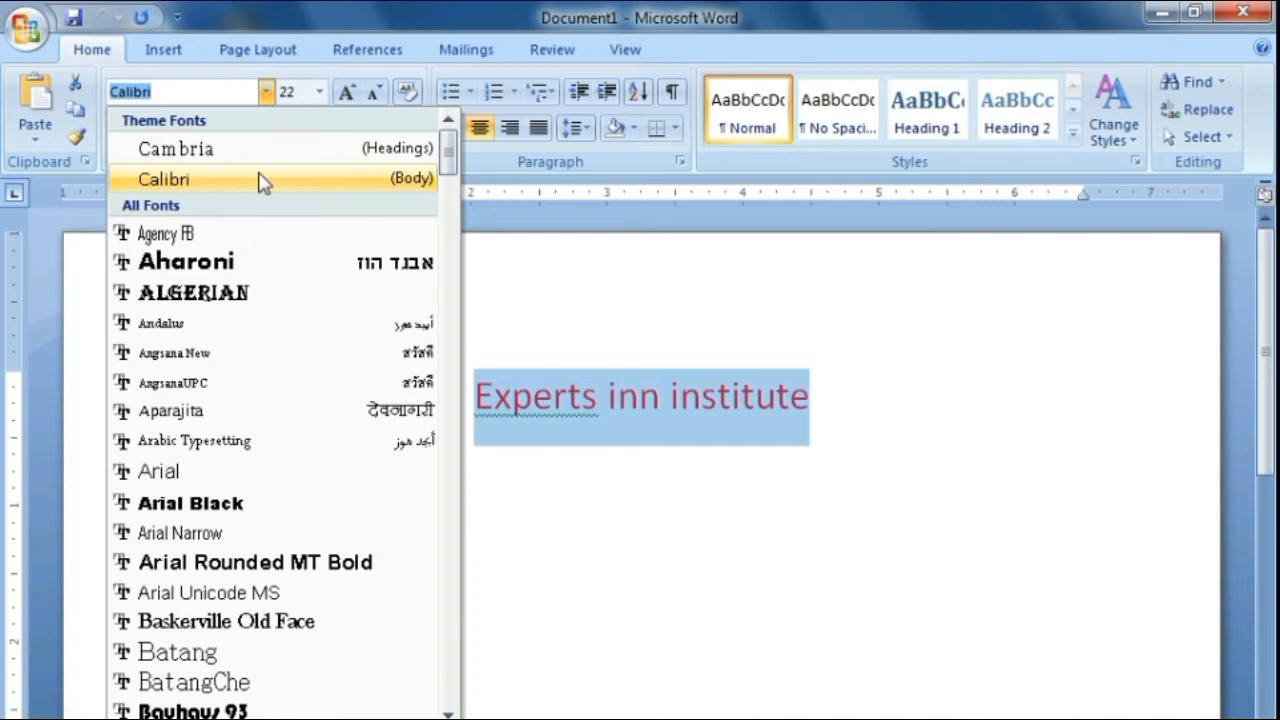
{"action": "scroll", "coordinate": [300, 455], "scroll_direction": "down", "scroll_amount": 4}
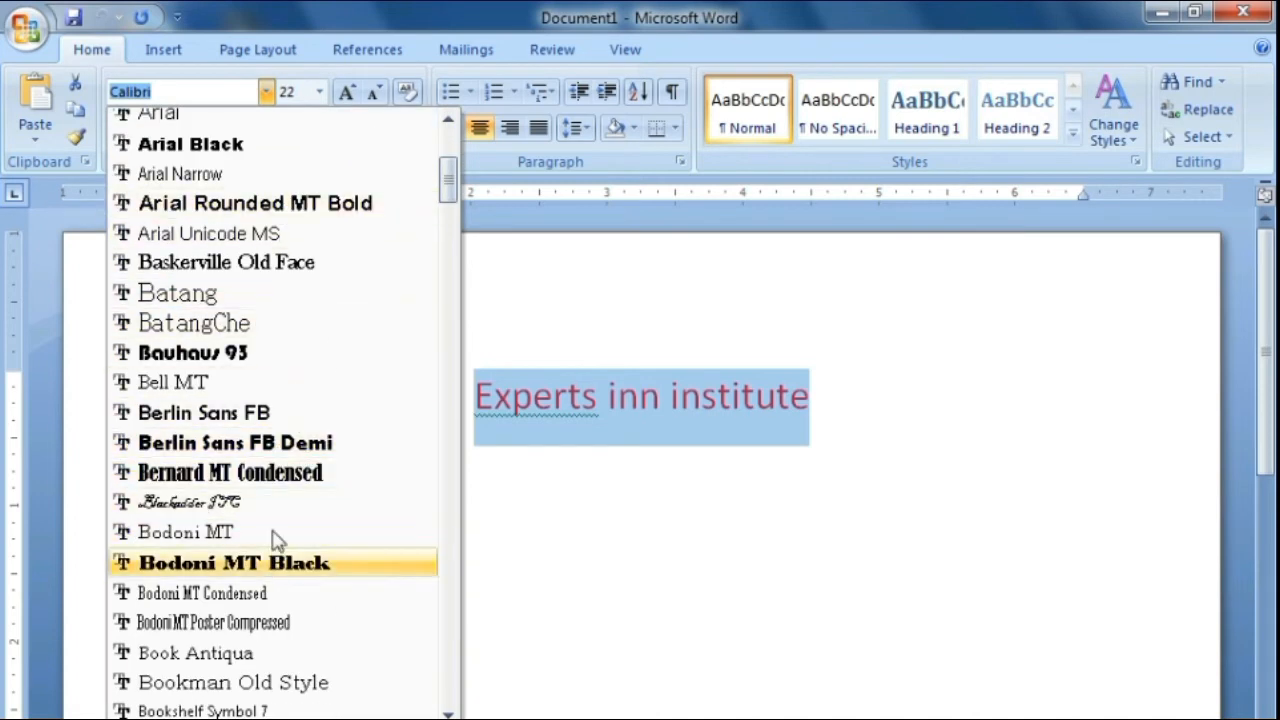
{"action": "left_click", "coordinate": [306, 212]}
{"action": "left_click", "coordinate": [346, 92]}
{"action": "left_click", "coordinate": [346, 92]}
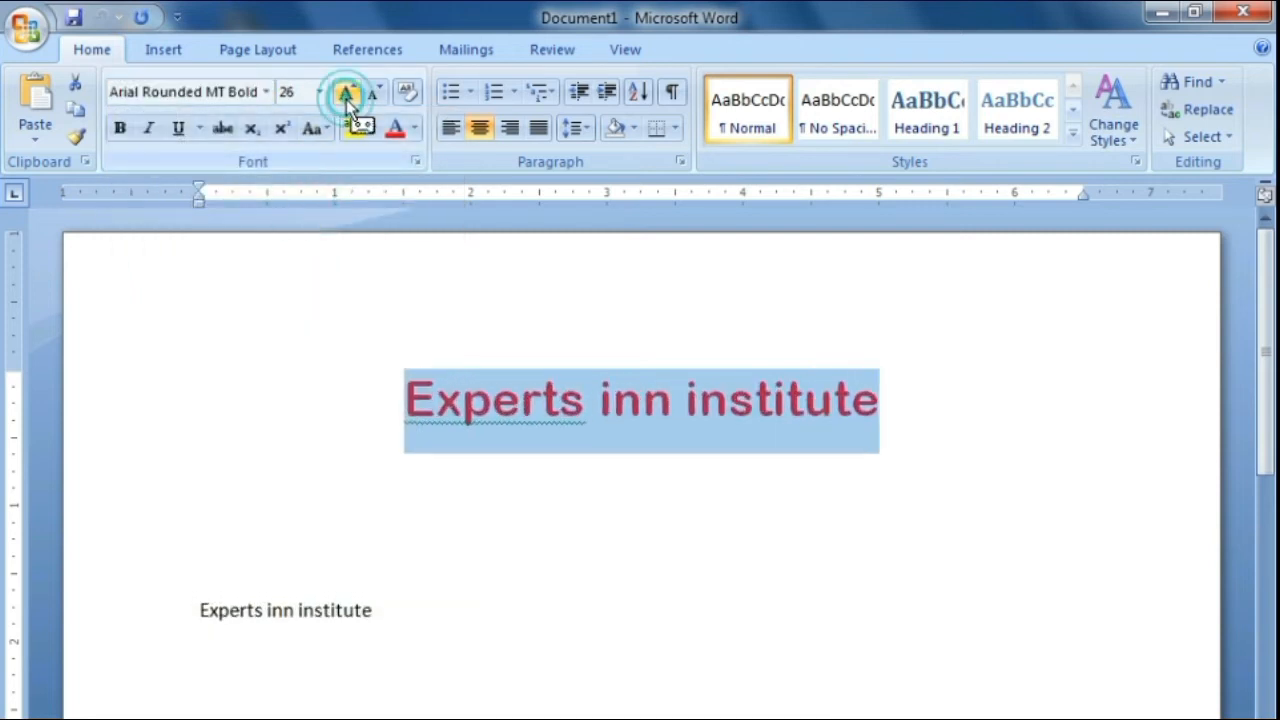
{"action": "left_click", "coordinate": [346, 92]}
Apply underline, italic and bold formatting to the selected first line.
{"action": "left_click", "coordinate": [177, 128]}
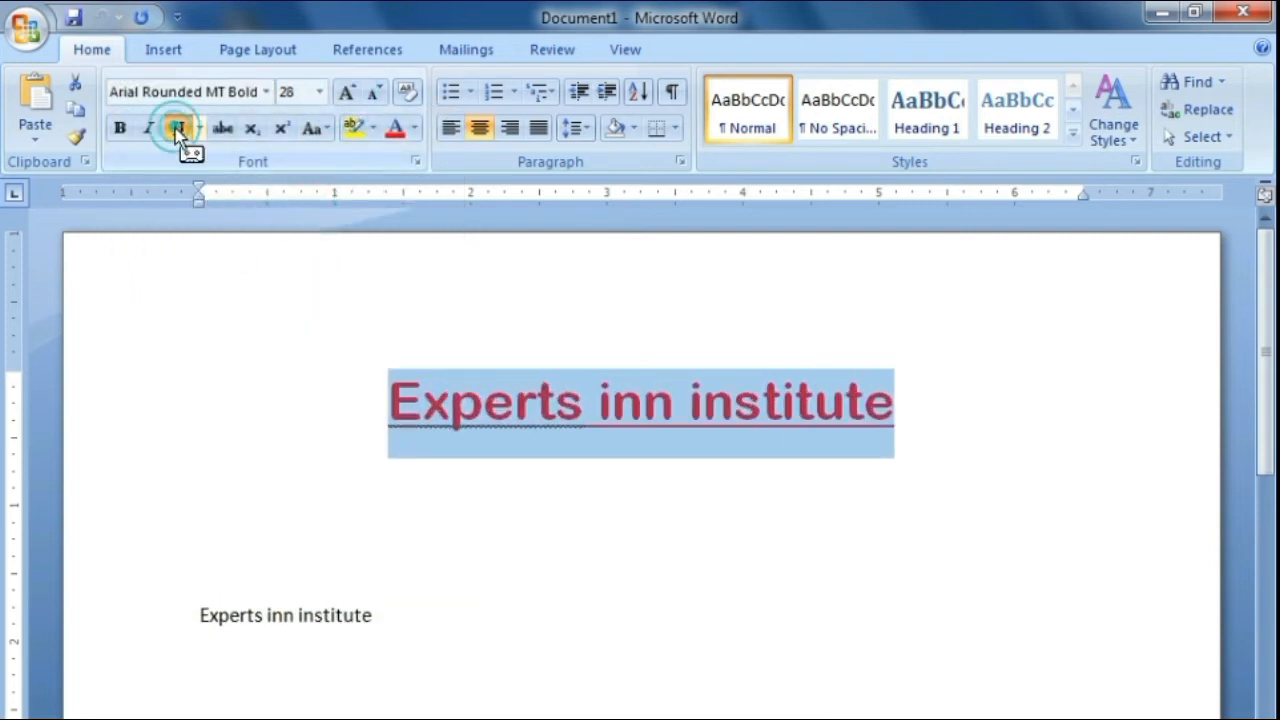
{"action": "left_click", "coordinate": [150, 130]}
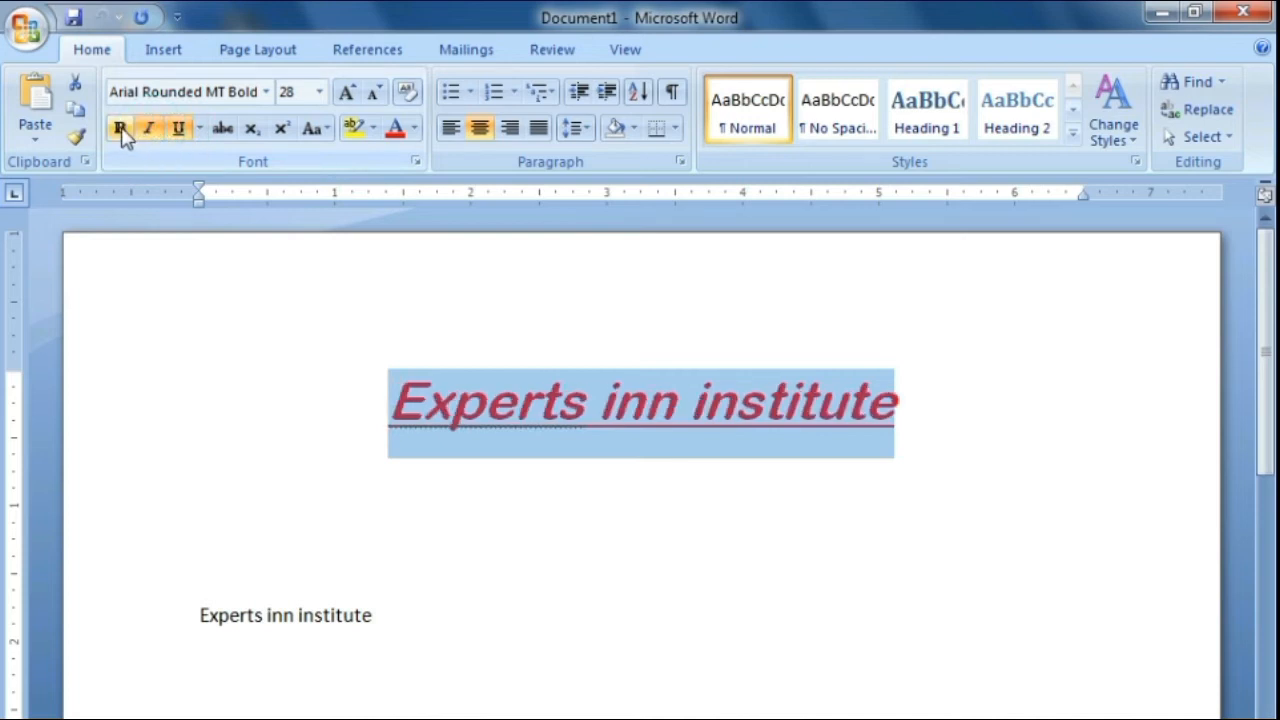
{"action": "left_click", "coordinate": [120, 129]}
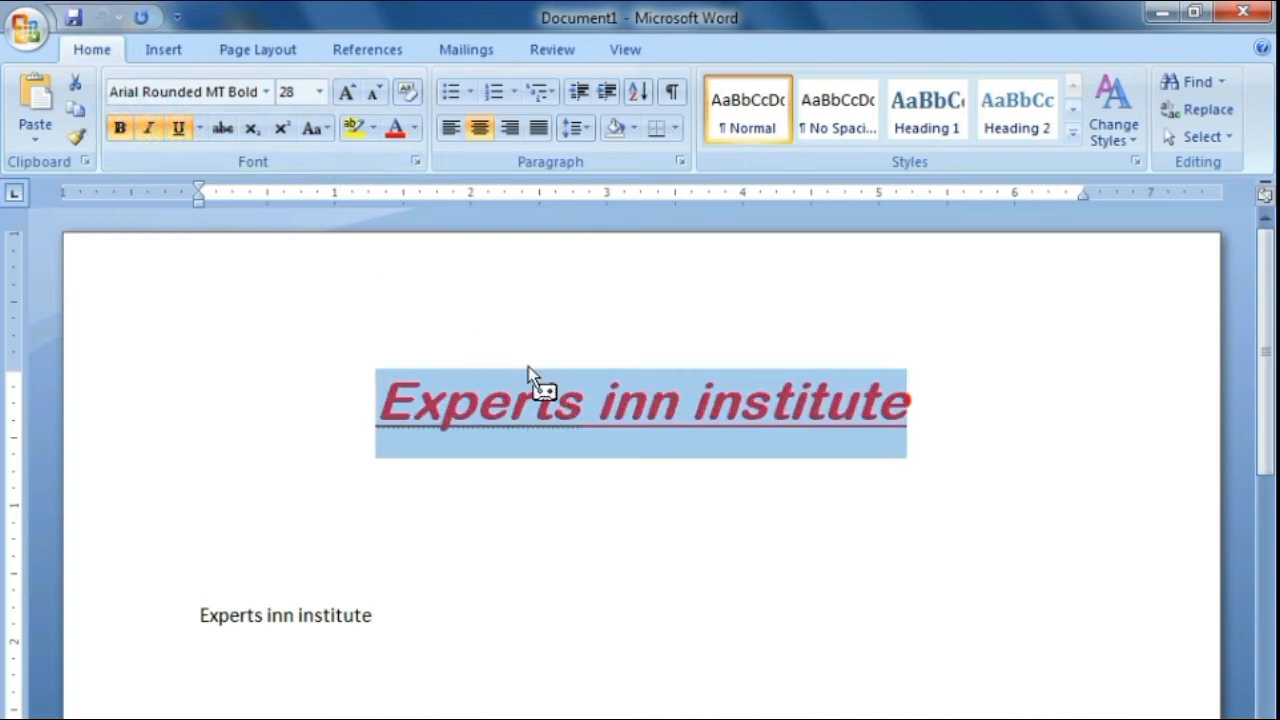
{"action": "left_click_drag", "start_coordinate": [495, 415], "coordinate": [440, 432]}
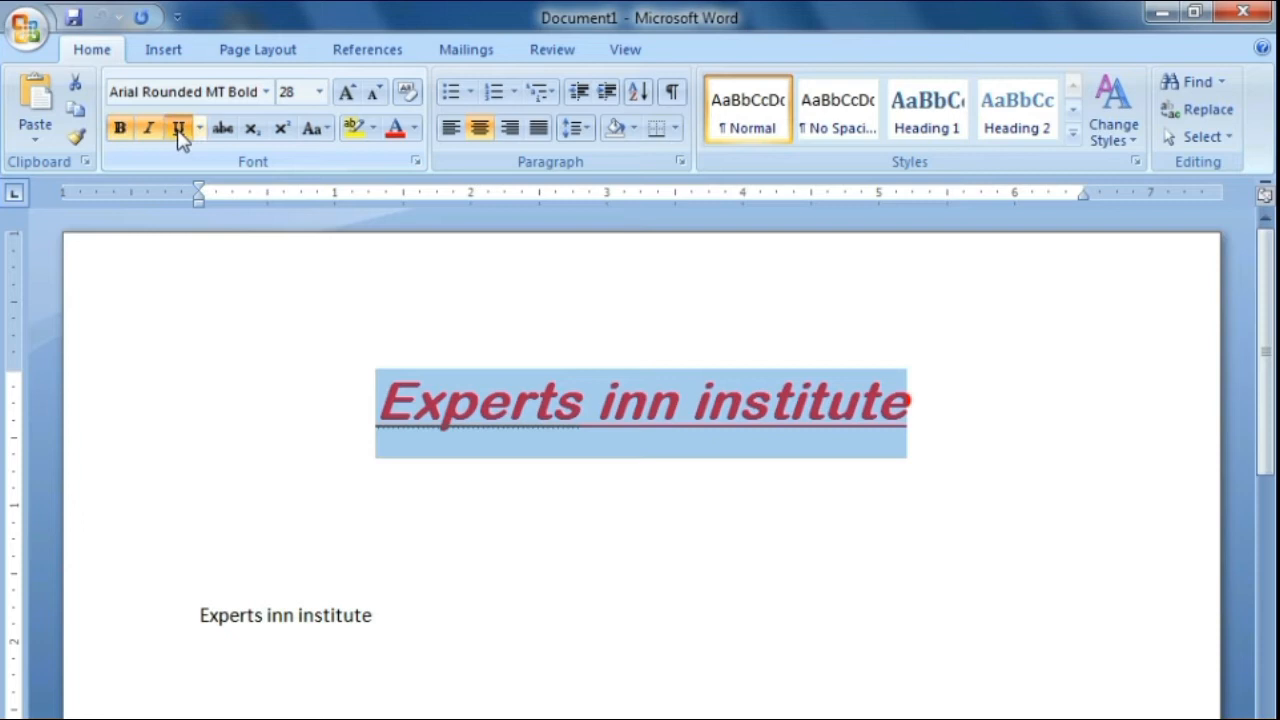
{"action": "left_click", "coordinate": [908, 410]}
{"action": "left_click_drag", "start_coordinate": [909, 413], "coordinate": [900, 408]}
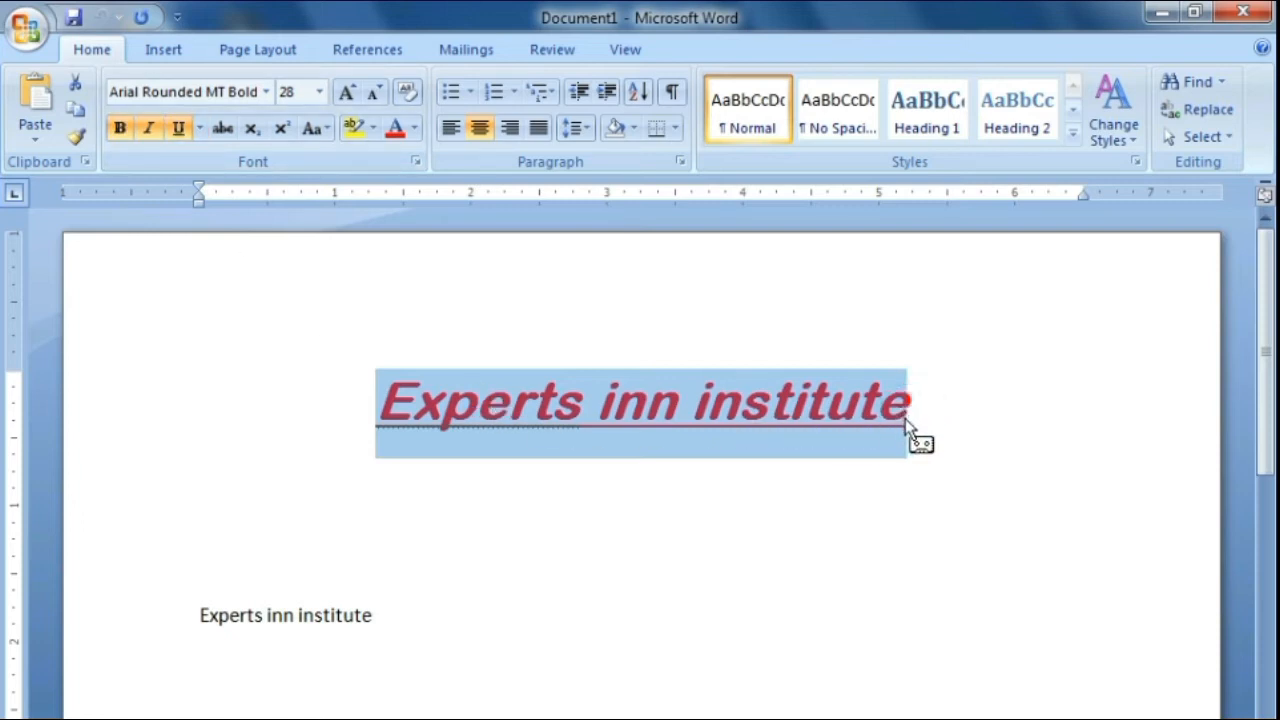
Stop recording the macro and deselect the formatted first line.
{"action": "left_click", "coordinate": [625, 49]}
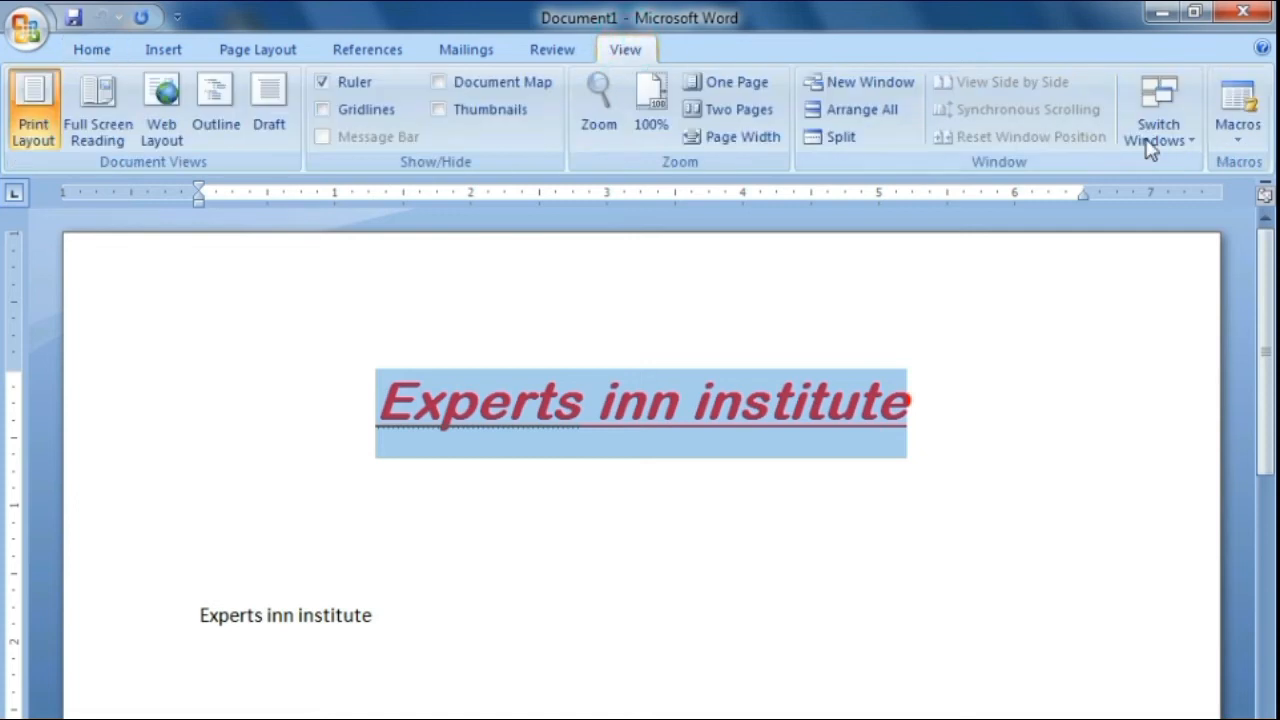
{"action": "left_click", "coordinate": [1236, 135]}
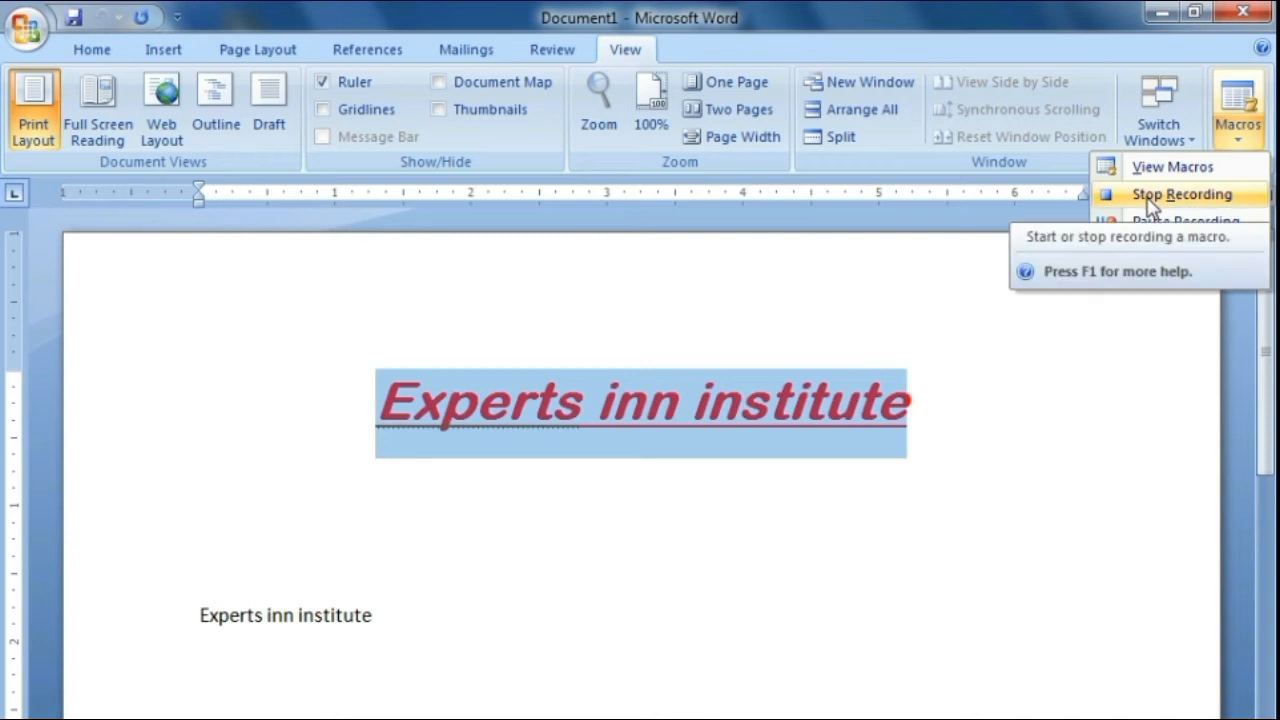
{"action": "left_click", "coordinate": [1188, 196]}
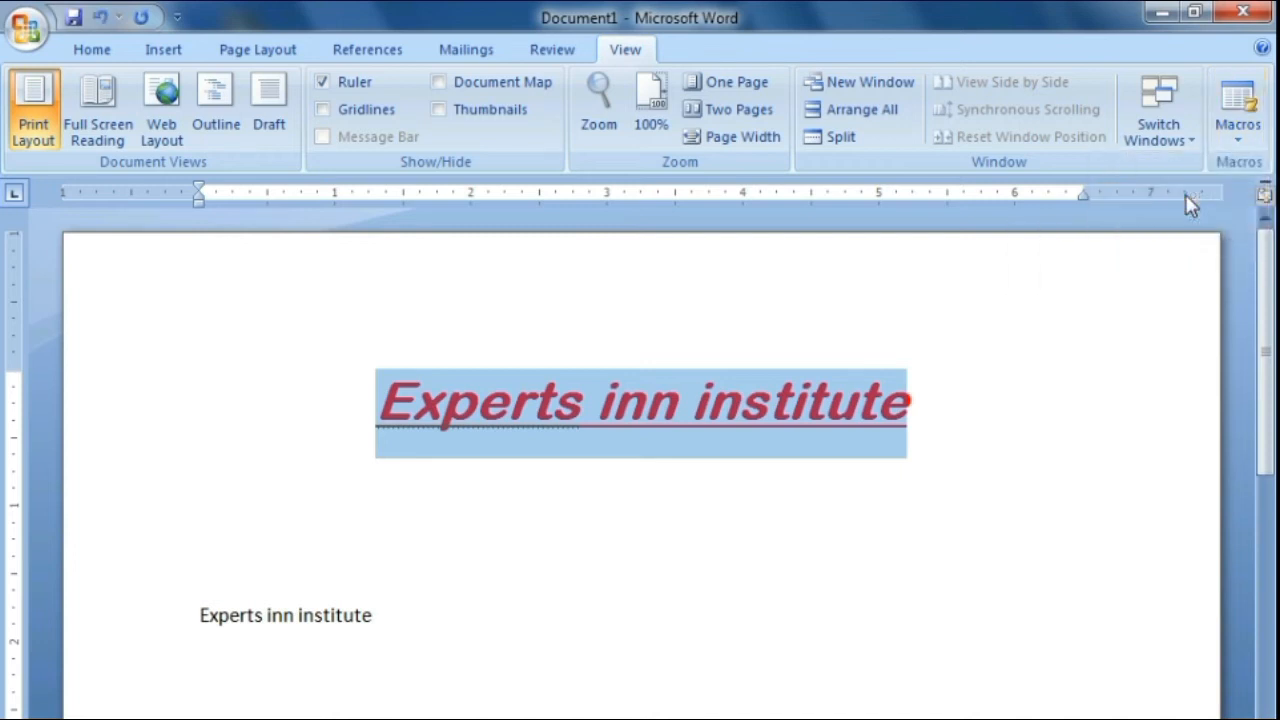
{"action": "left_click", "coordinate": [968, 405]}
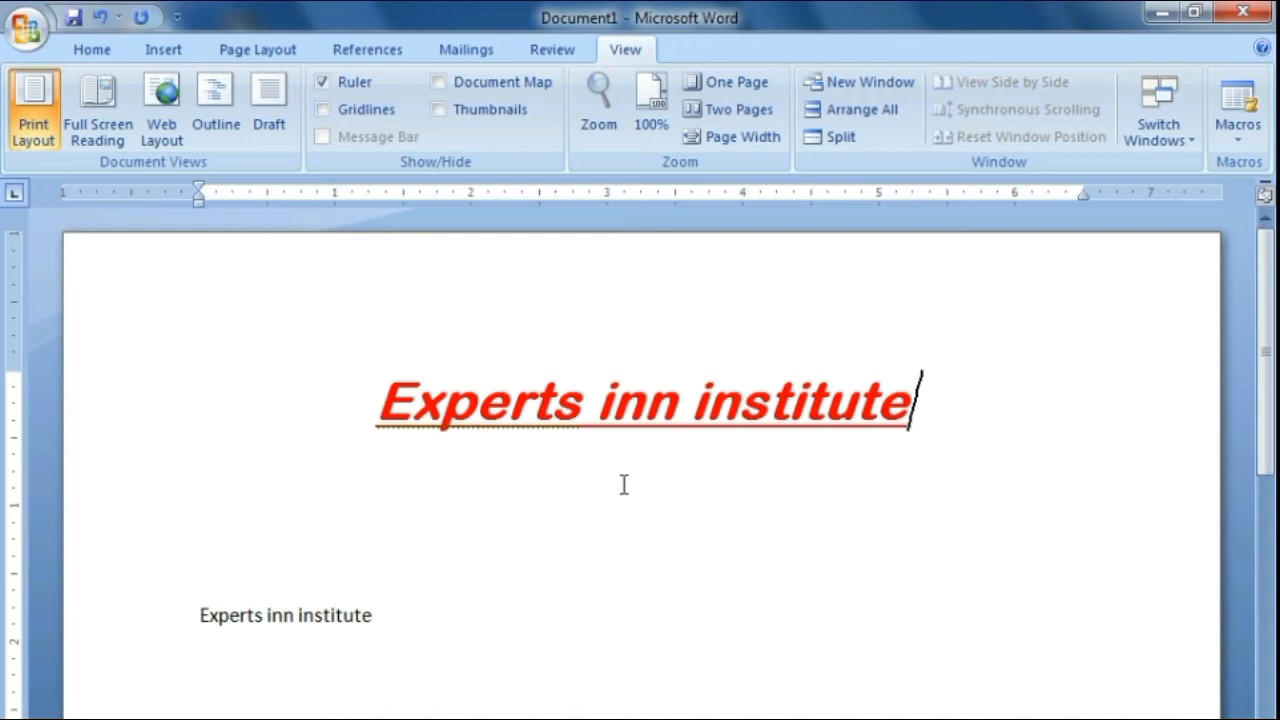
Run the Experts macro from the beginning of the second "Experts inn institute" line.
{"action": "left_click", "coordinate": [198, 614]}
{"action": "left_click", "coordinate": [1233, 132]}
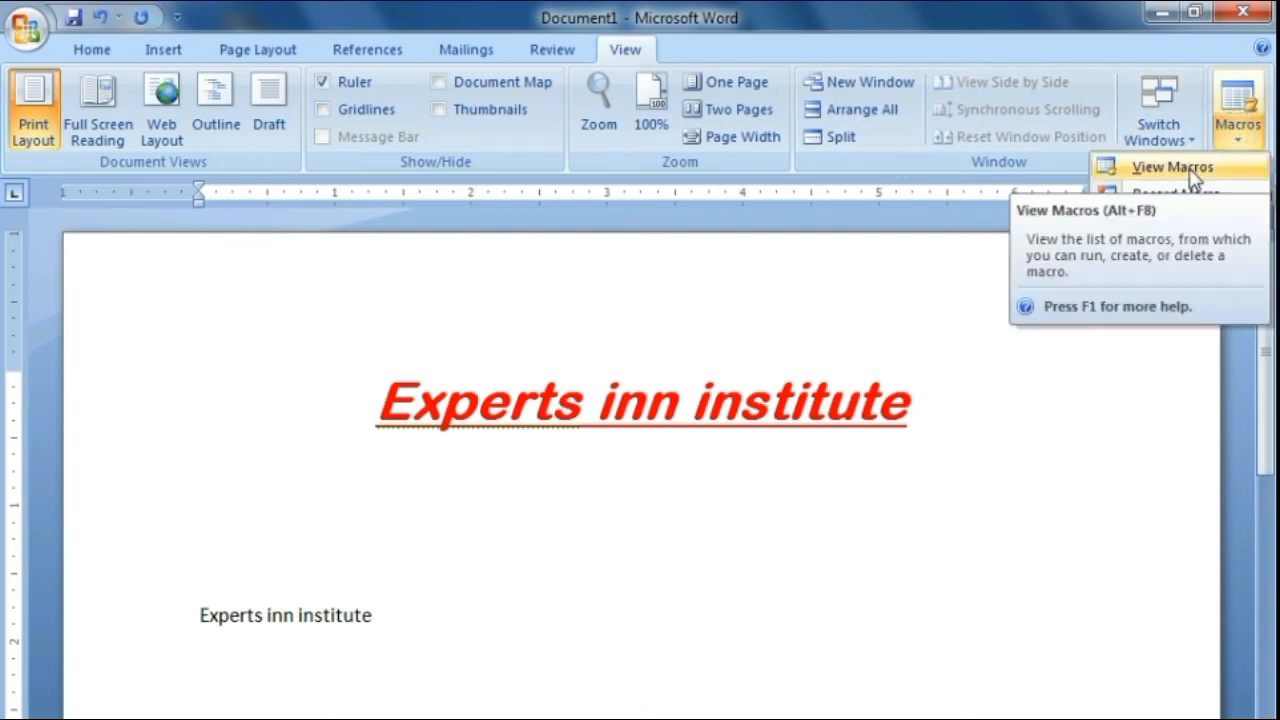
{"action": "left_click", "coordinate": [1190, 172]}
{"action": "left_click_drag", "start_coordinate": [618, 224], "coordinate": [817, 116]}
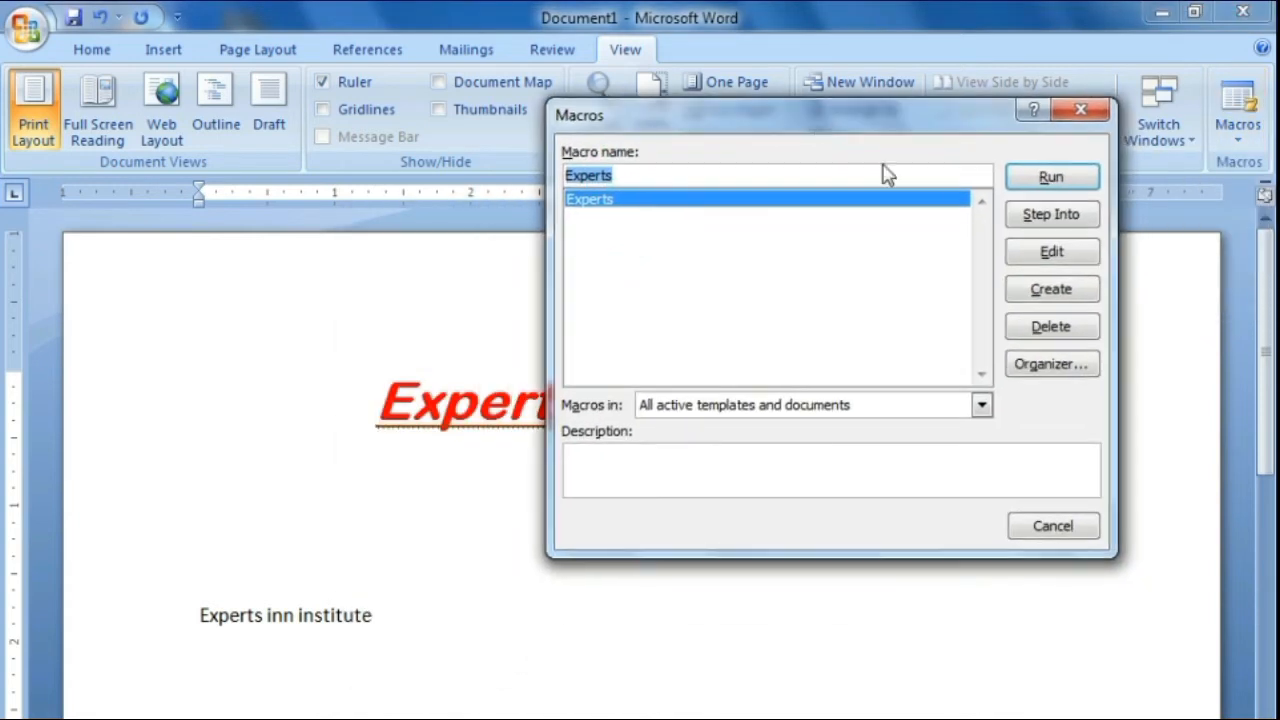
{"action": "left_click", "coordinate": [1045, 183]}
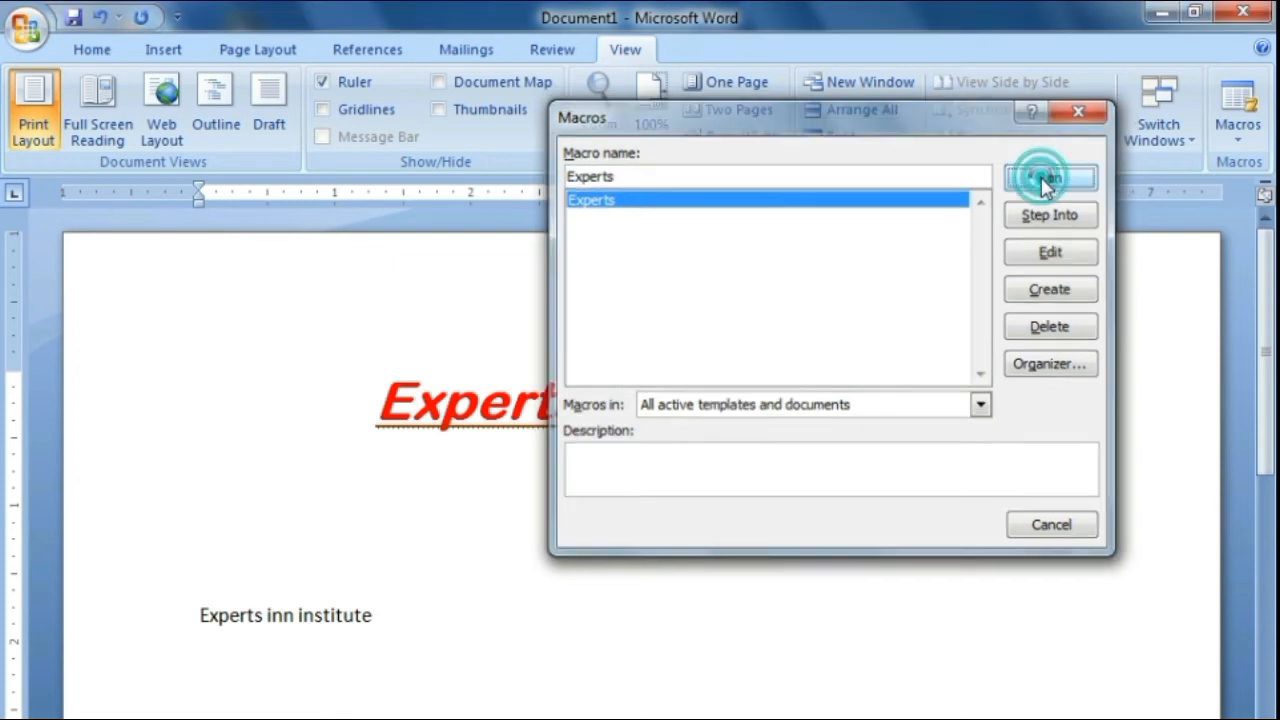
Run the Experts macro from the beginning of the third "Experts inn institute" line, and clear the selection.
{"action": "scroll", "coordinate": [730, 606], "scroll_direction": "down", "scroll_amount": 3}
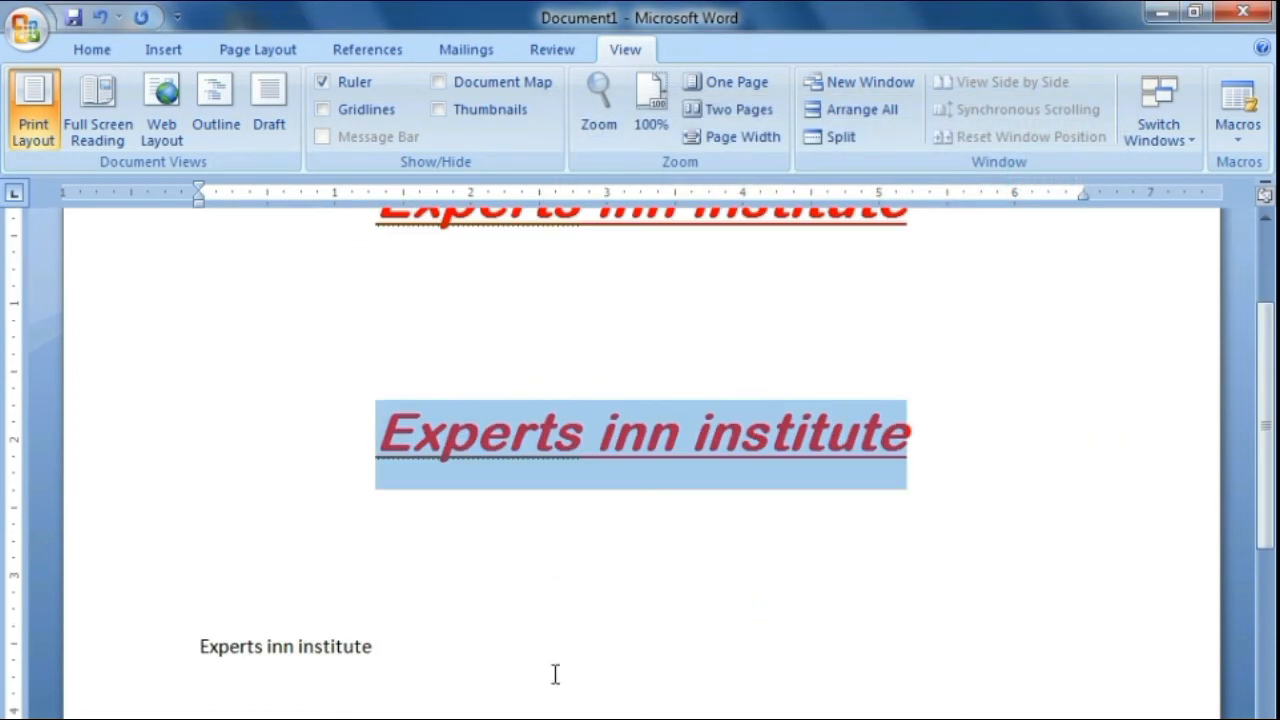
{"action": "left_click", "coordinate": [197, 648]}
{"action": "left_click", "coordinate": [1237, 136]}
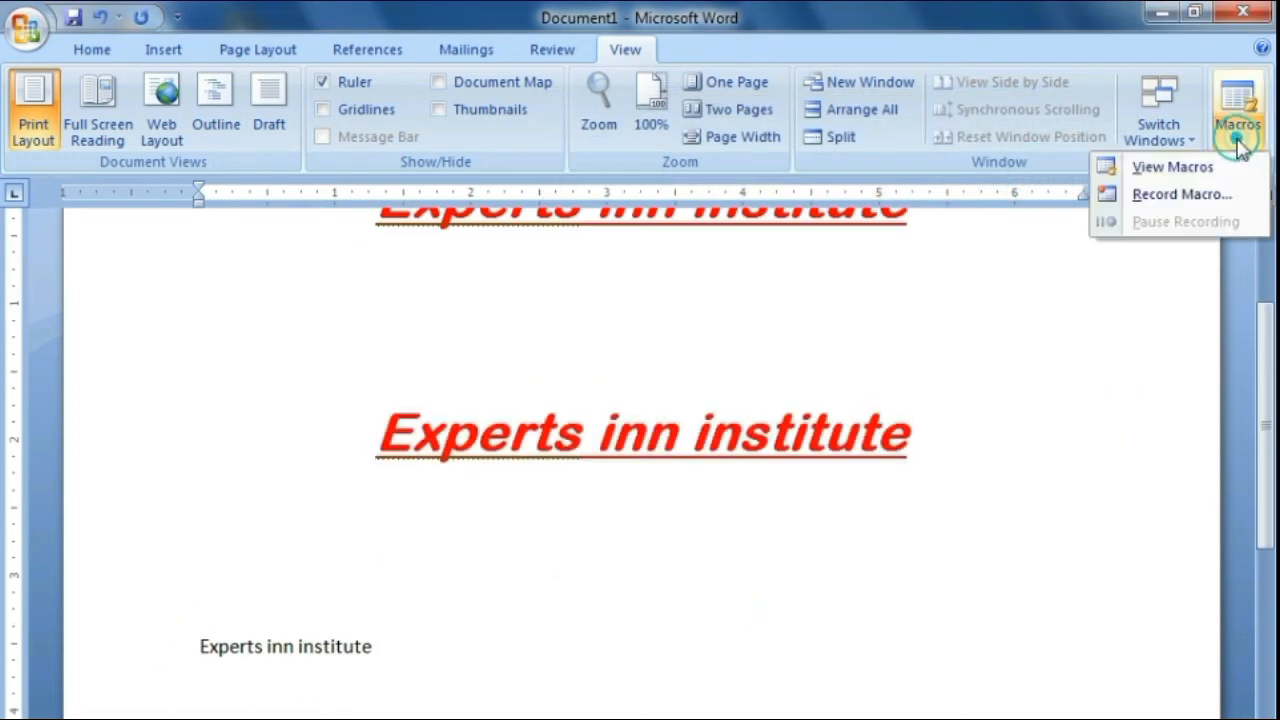
{"action": "left_click", "coordinate": [1178, 167]}
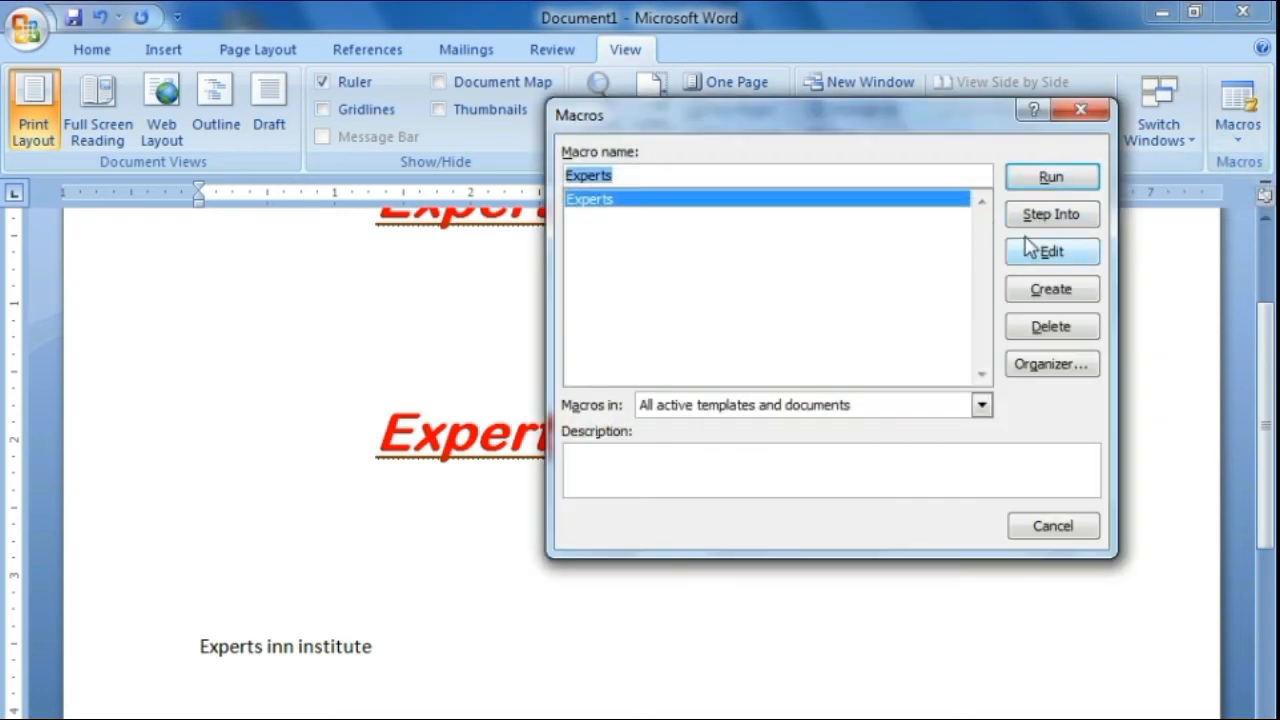
{"action": "left_click", "coordinate": [1053, 184]}
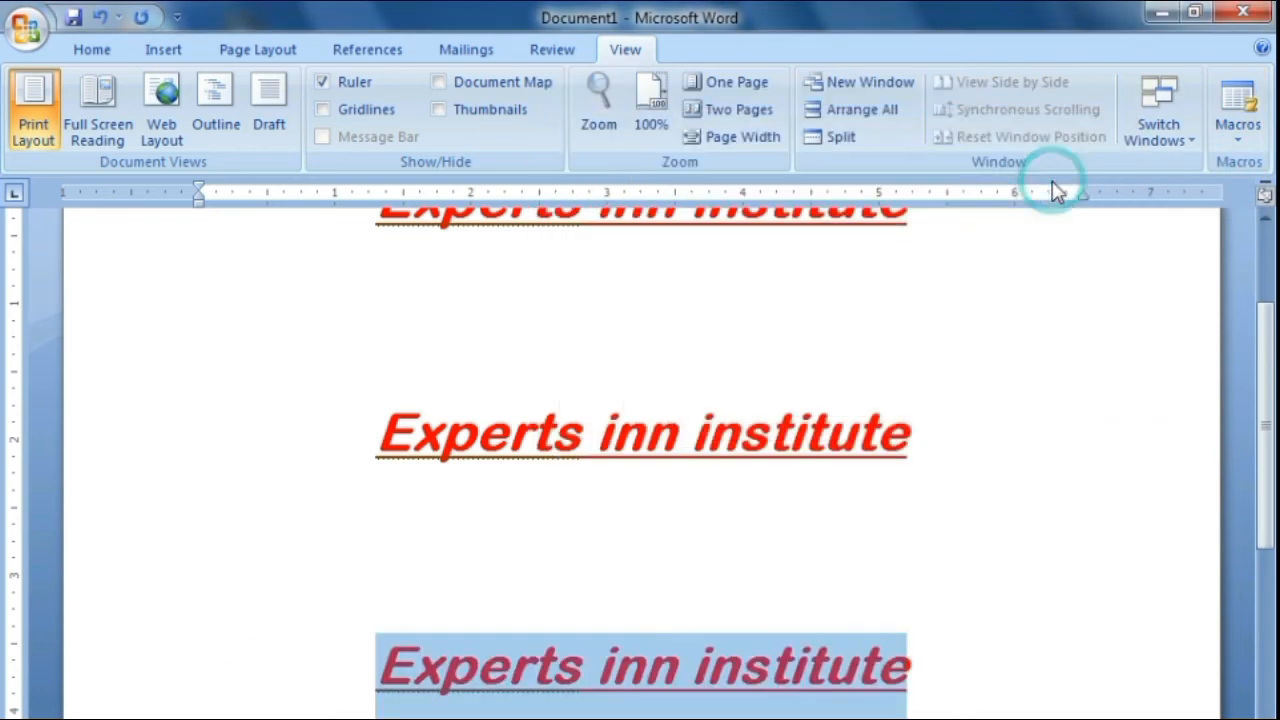
{"action": "left_click", "coordinate": [603, 688]}
Close the document without saving its changes.
{"action": "scroll", "coordinate": [694, 683], "scroll_direction": "up", "scroll_amount": 3}
{"action": "scroll", "coordinate": [691, 683], "scroll_direction": "down", "scroll_amount": 5}
{"action": "scroll", "coordinate": [694, 694], "scroll_direction": "up", "scroll_amount": 3}
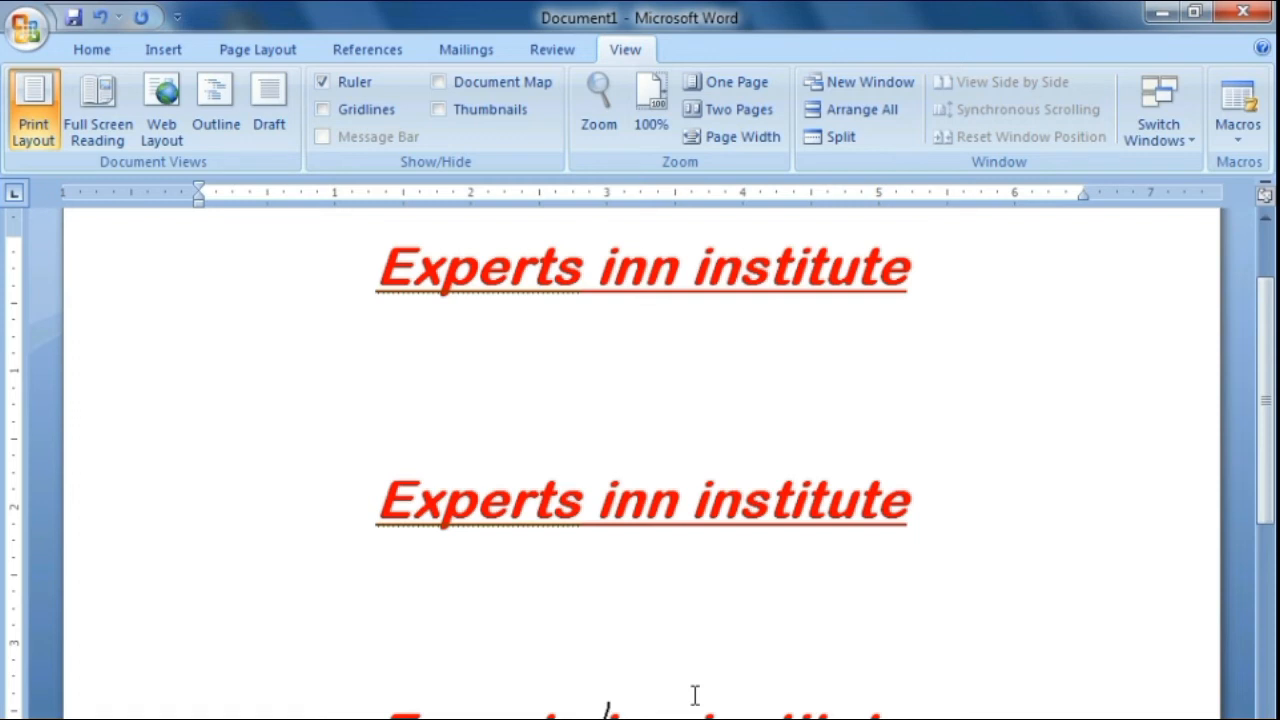
{"action": "scroll", "coordinate": [694, 694], "scroll_direction": "up", "scroll_amount": 2}
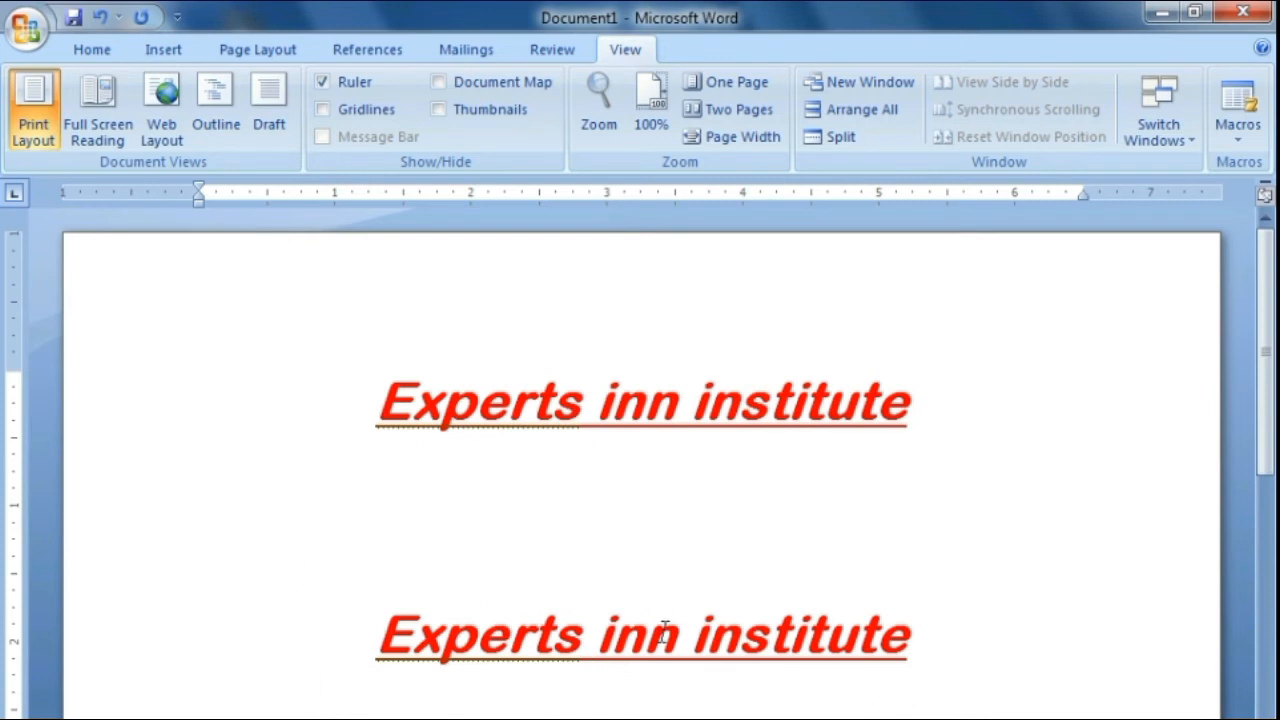
{"action": "key", "text": "ctrl+w"}
{"action": "left_click", "coordinate": [641, 533]}
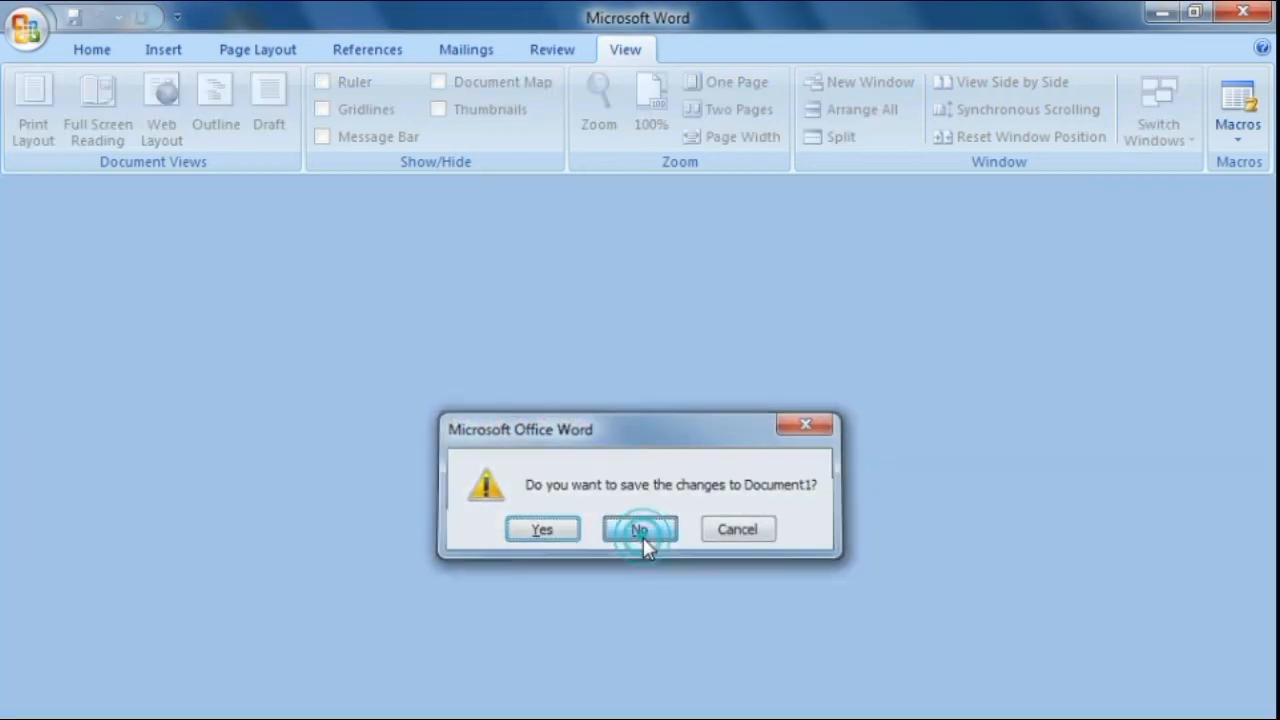
Create a new document with three spaced lines reading "Experts inn institute" and place the cursor at the beginning of the first line.
{"action": "key", "text": "ctrl+n"}
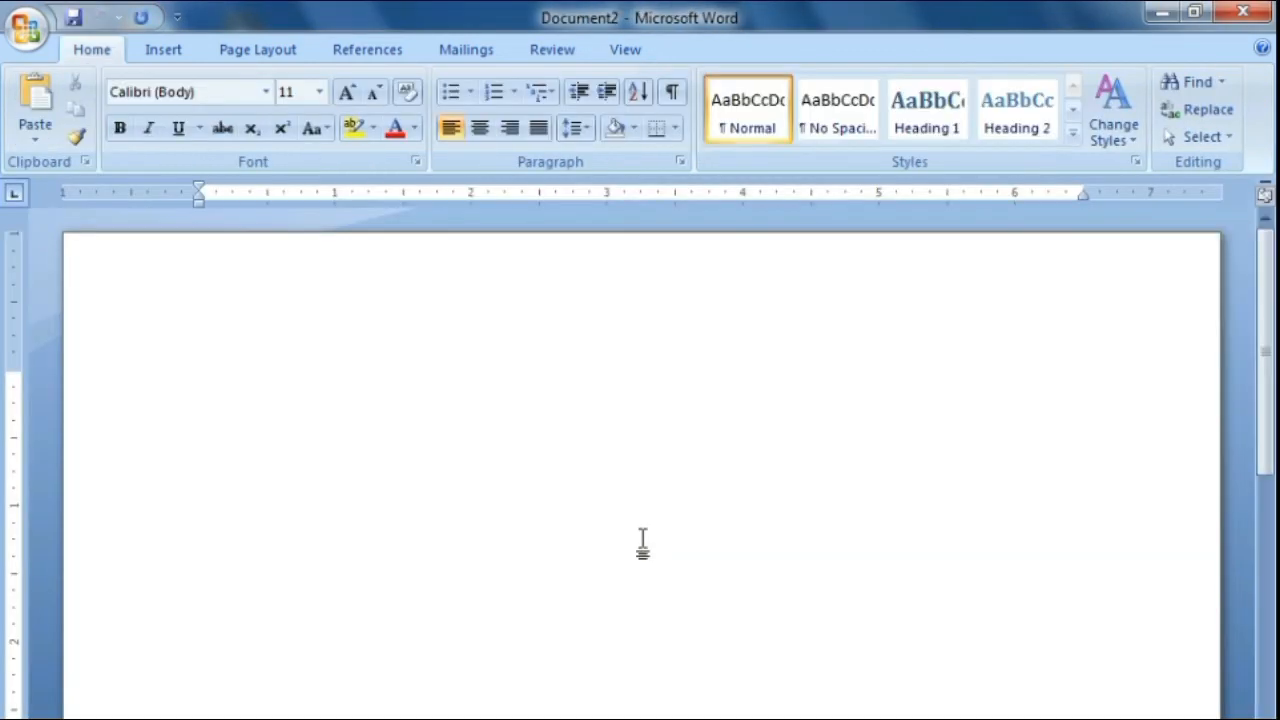
{"action": "type", "text": "ex"}
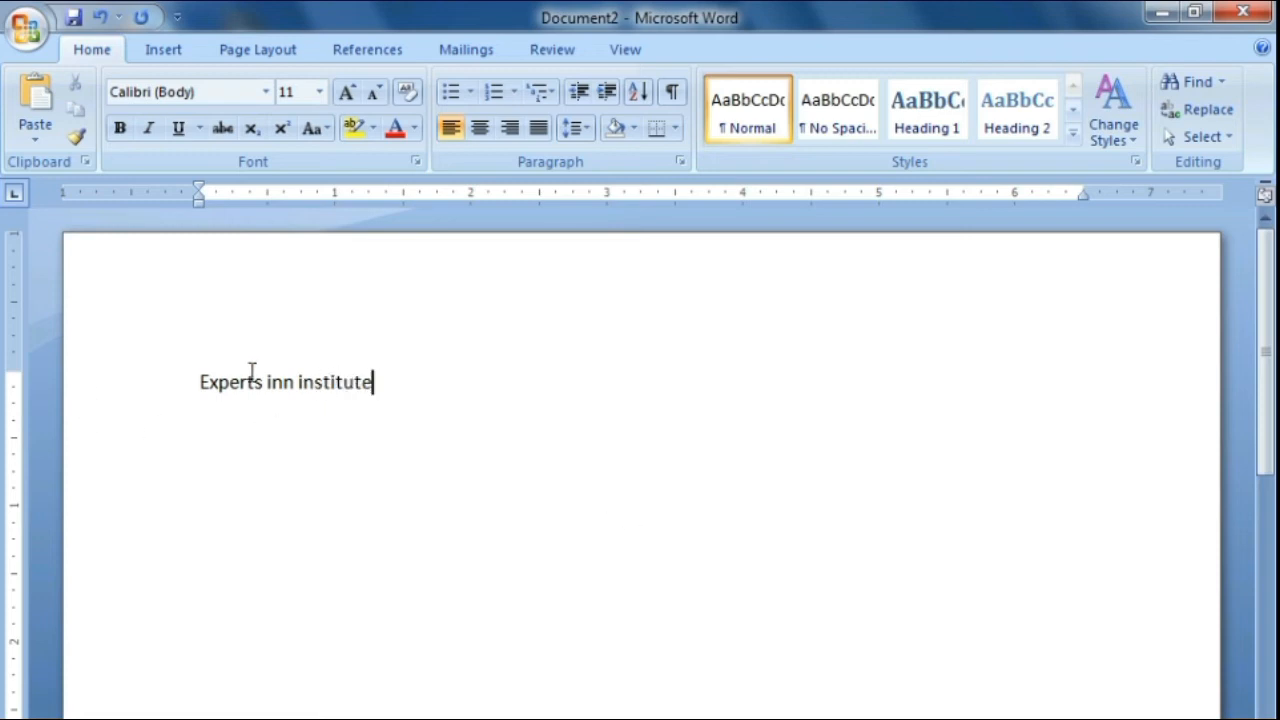
{"action": "left_click", "coordinate": [143, 398]}
{"action": "key", "text": "ctrl+c"}
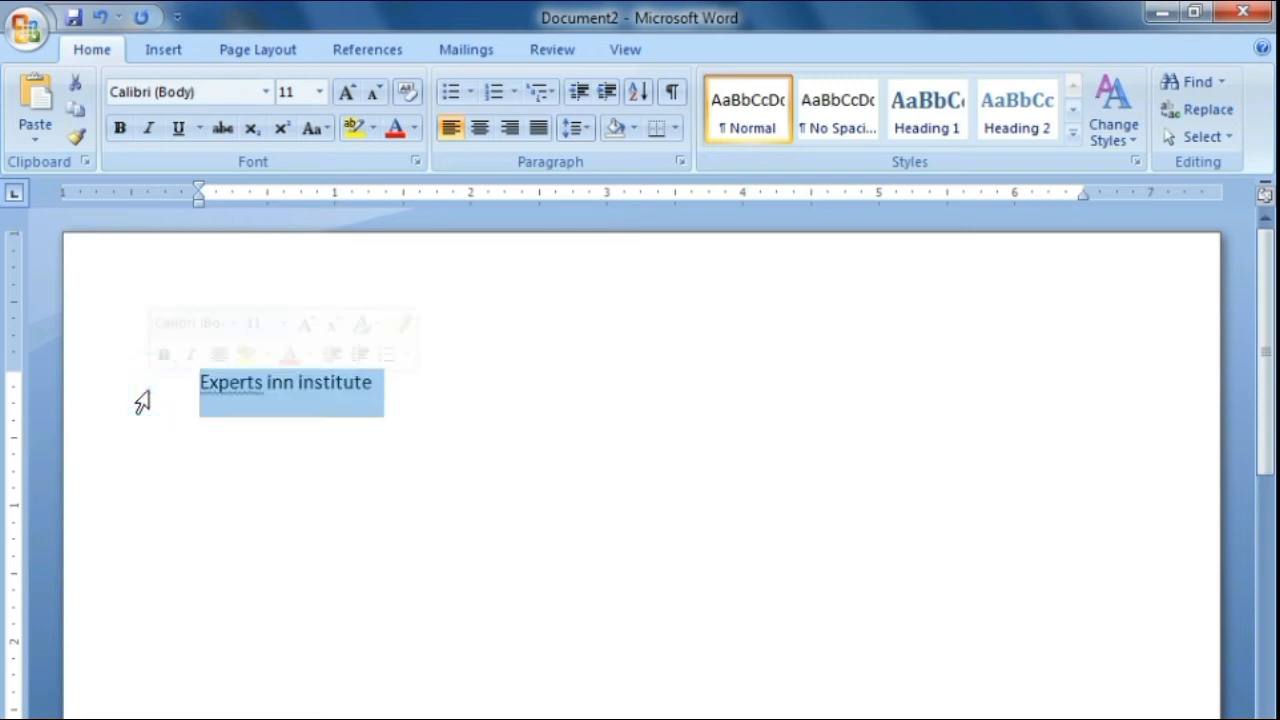
{"action": "left_click", "coordinate": [333, 492]}
{"action": "key", "text": "End"}
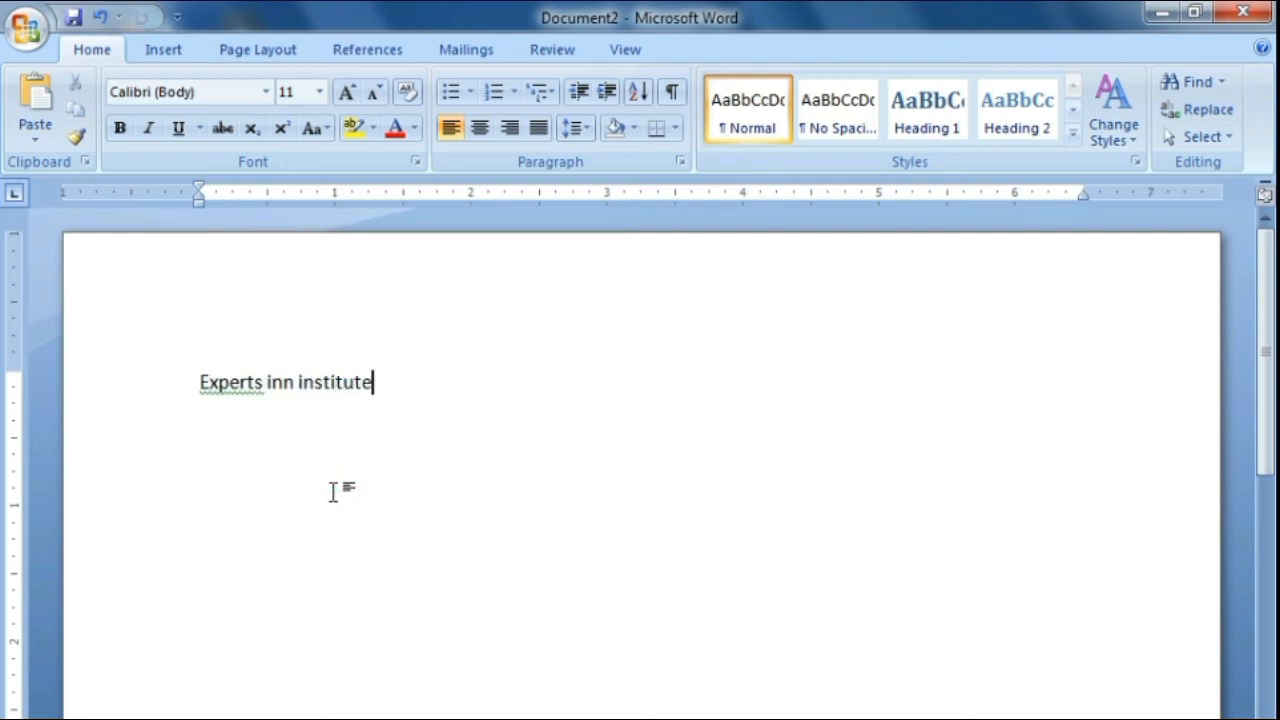
{"action": "key", "text": "ctrl+v"}
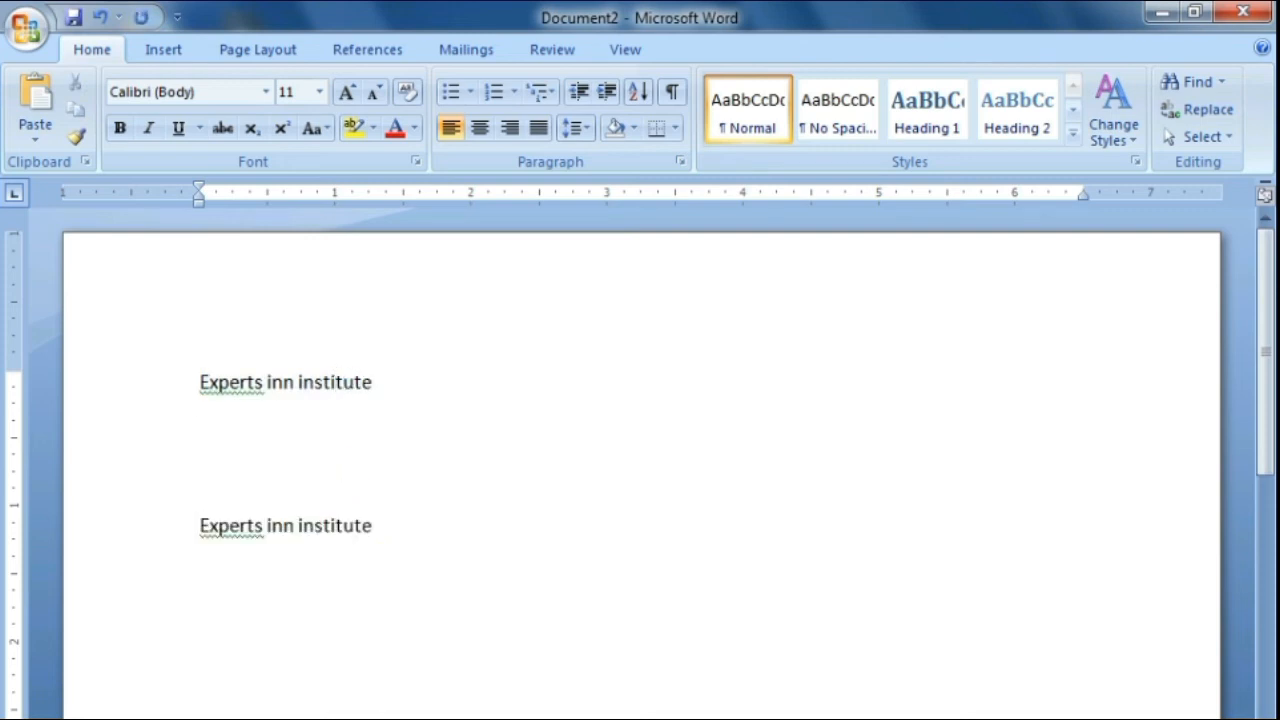
{"action": "key", "text": "ctrl+v"}
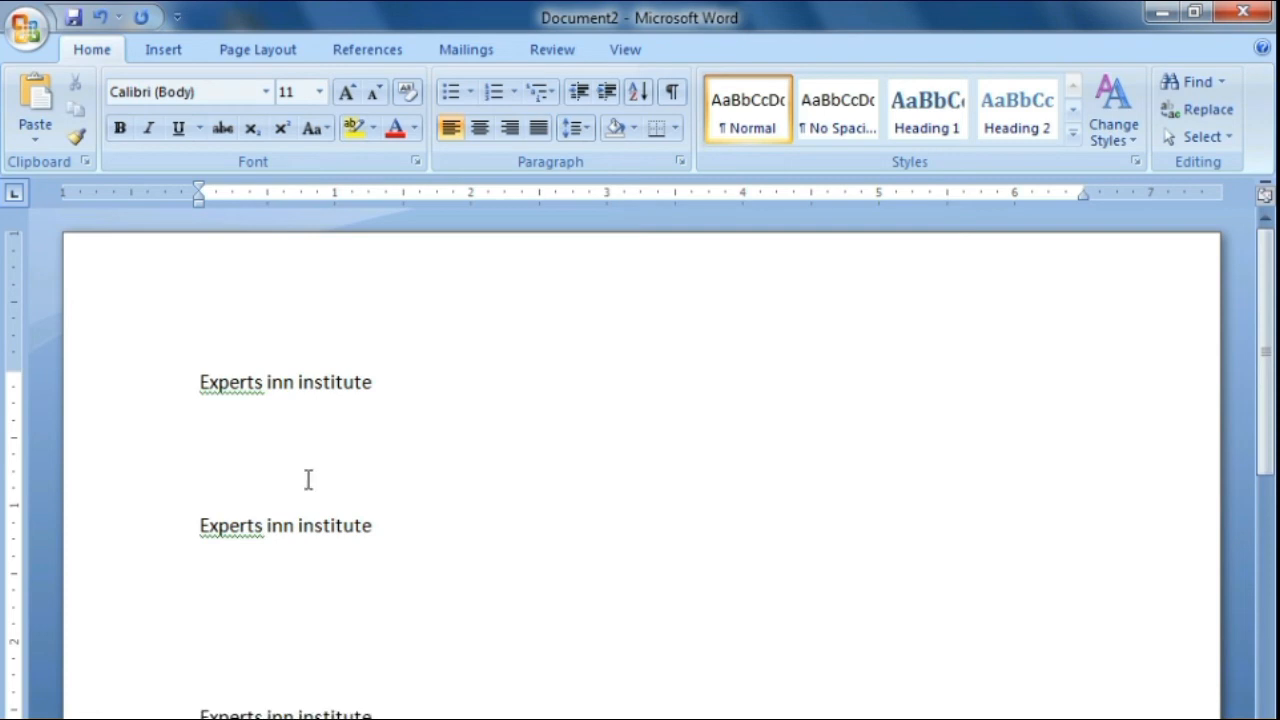
{"action": "left_click", "coordinate": [198, 382]}
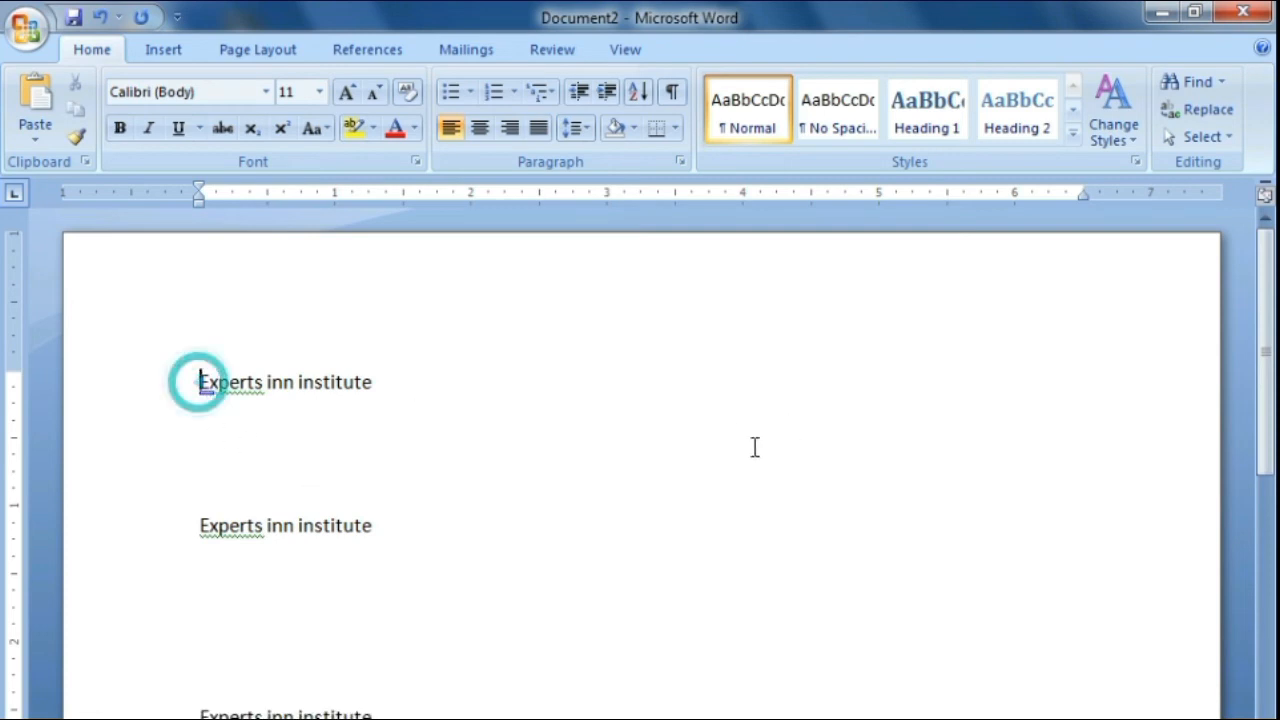
Try to start recording a macro named "Experts 2" with a keyboard shortcut.
{"action": "left_click", "coordinate": [621, 52]}
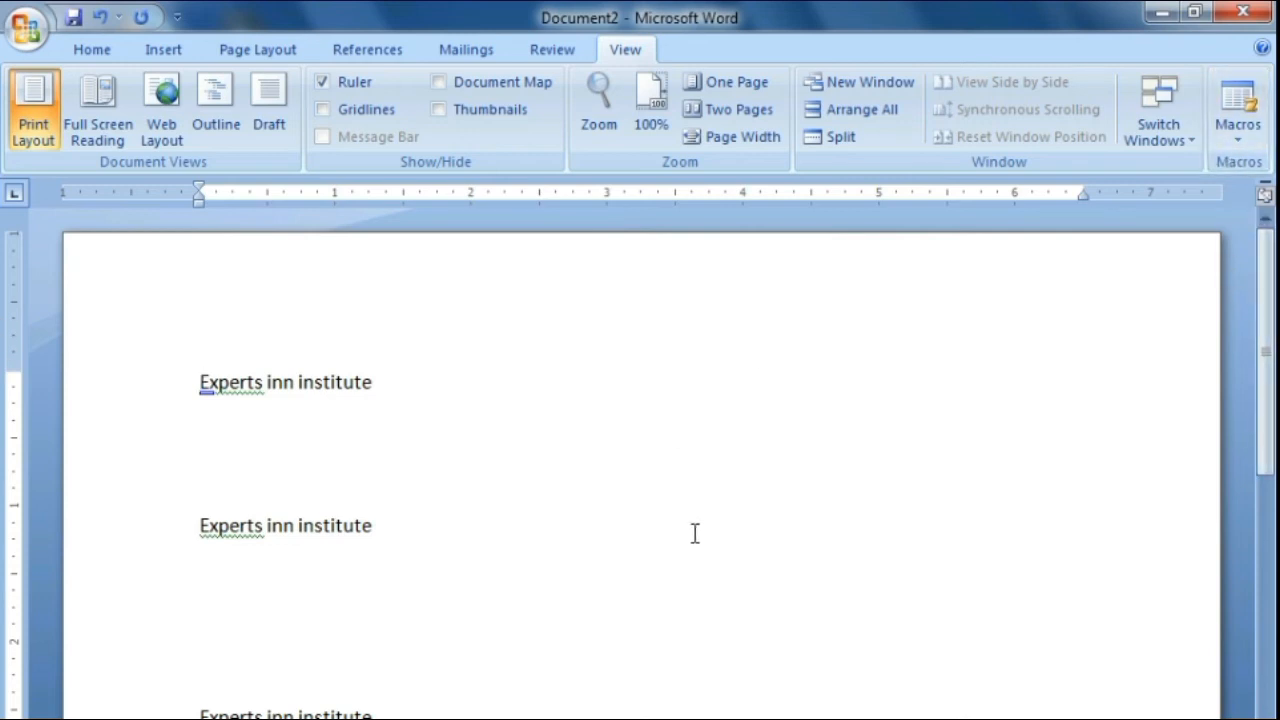
{"action": "left_click", "coordinate": [1245, 128]}
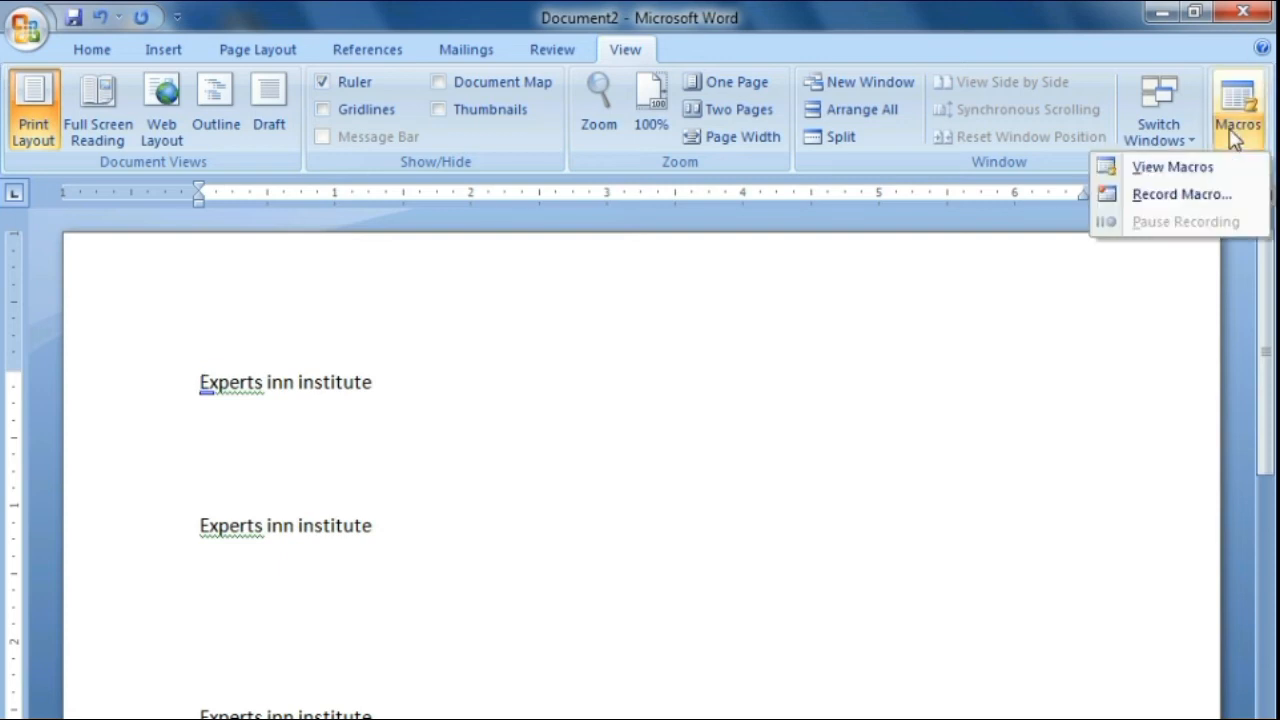
{"action": "left_click", "coordinate": [1183, 197]}
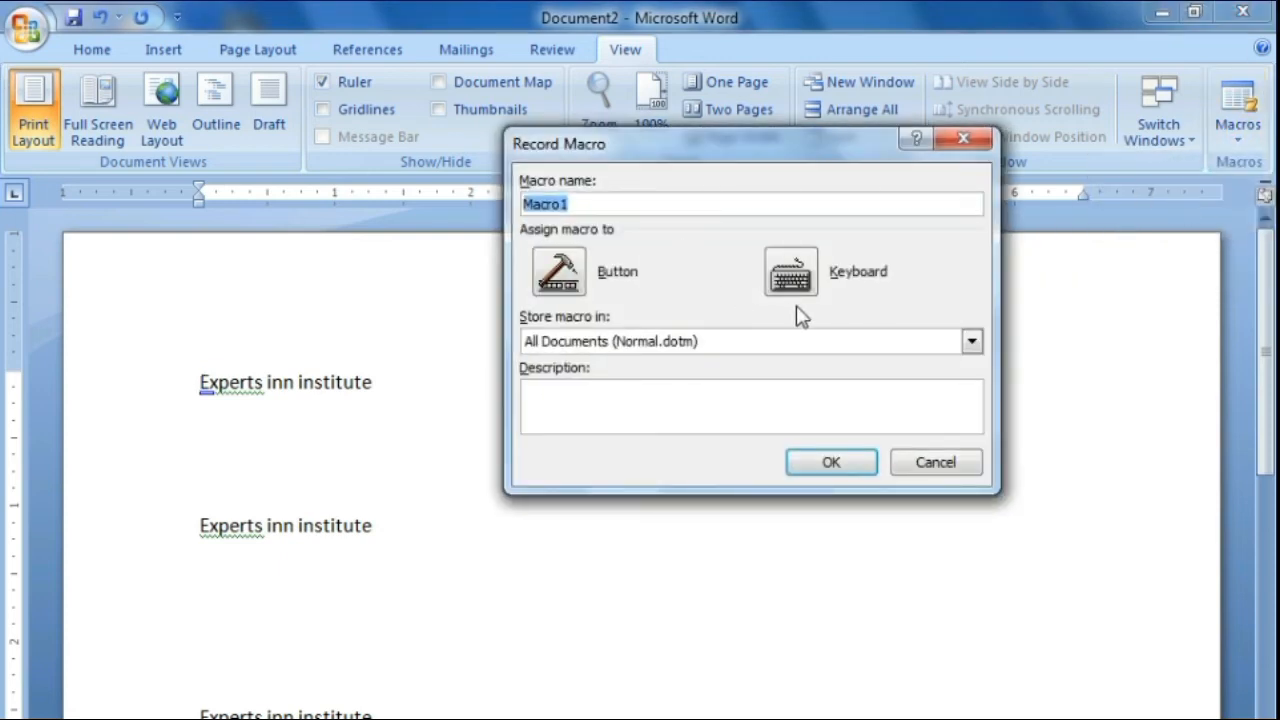
{"action": "left_click", "coordinate": [623, 203]}
{"action": "type", "text": "Experts 2"}
{"action": "left_click", "coordinate": [790, 272]}
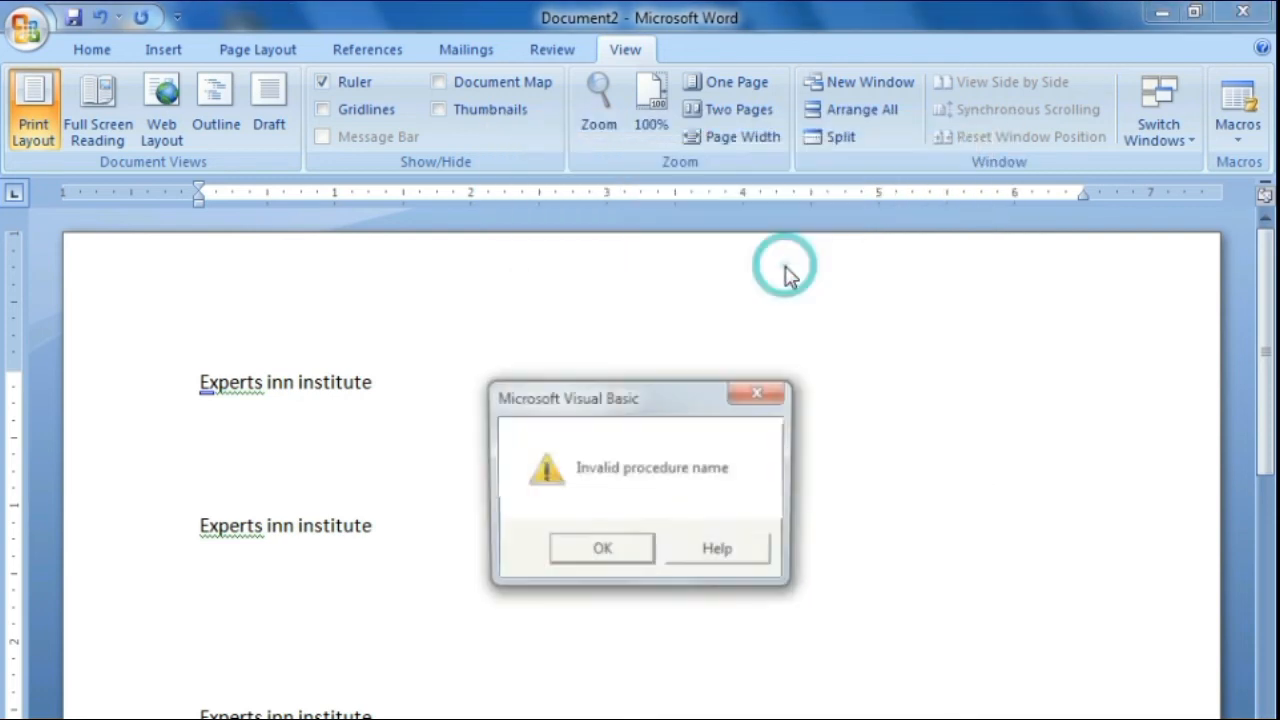
{"action": "left_click", "coordinate": [648, 556]}
Start recording a macro under the default name Macro1, assigned to the keyboard shortcut Ctrl+Shift+K and saved in Normal.
{"action": "left_click", "coordinate": [1238, 130]}
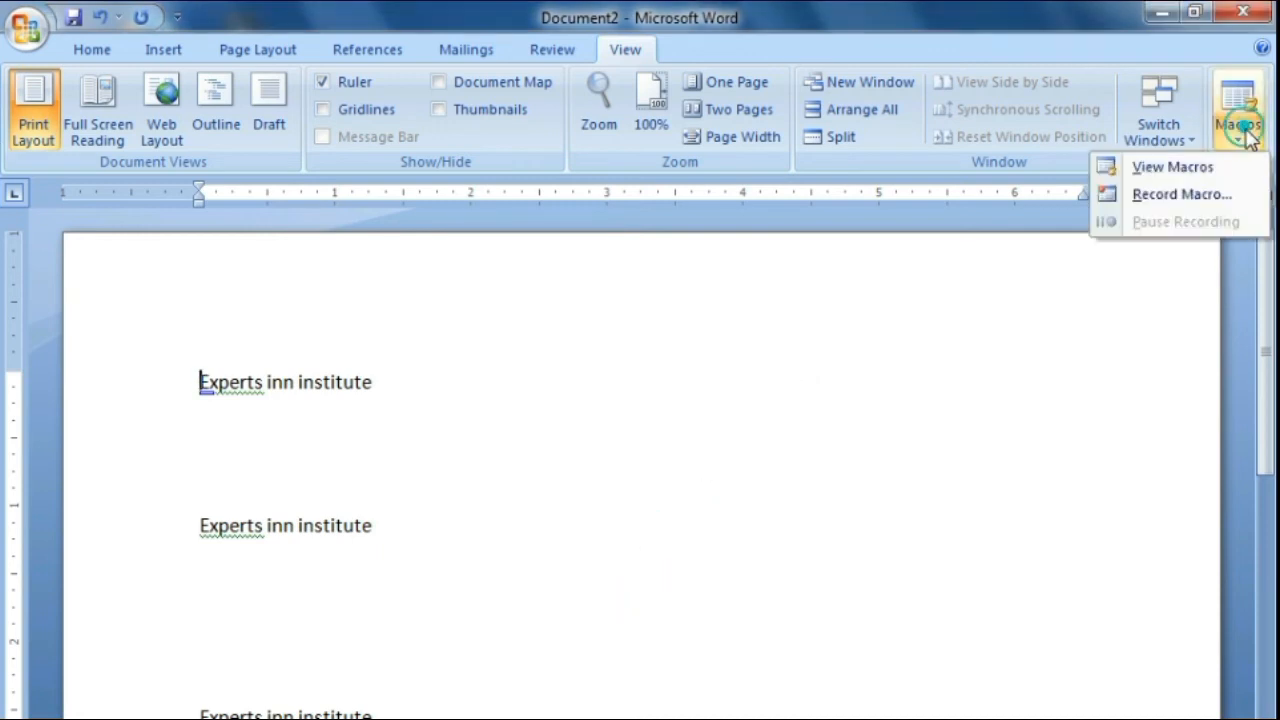
{"action": "left_click", "coordinate": [1180, 194]}
{"action": "left_click", "coordinate": [594, 203]}
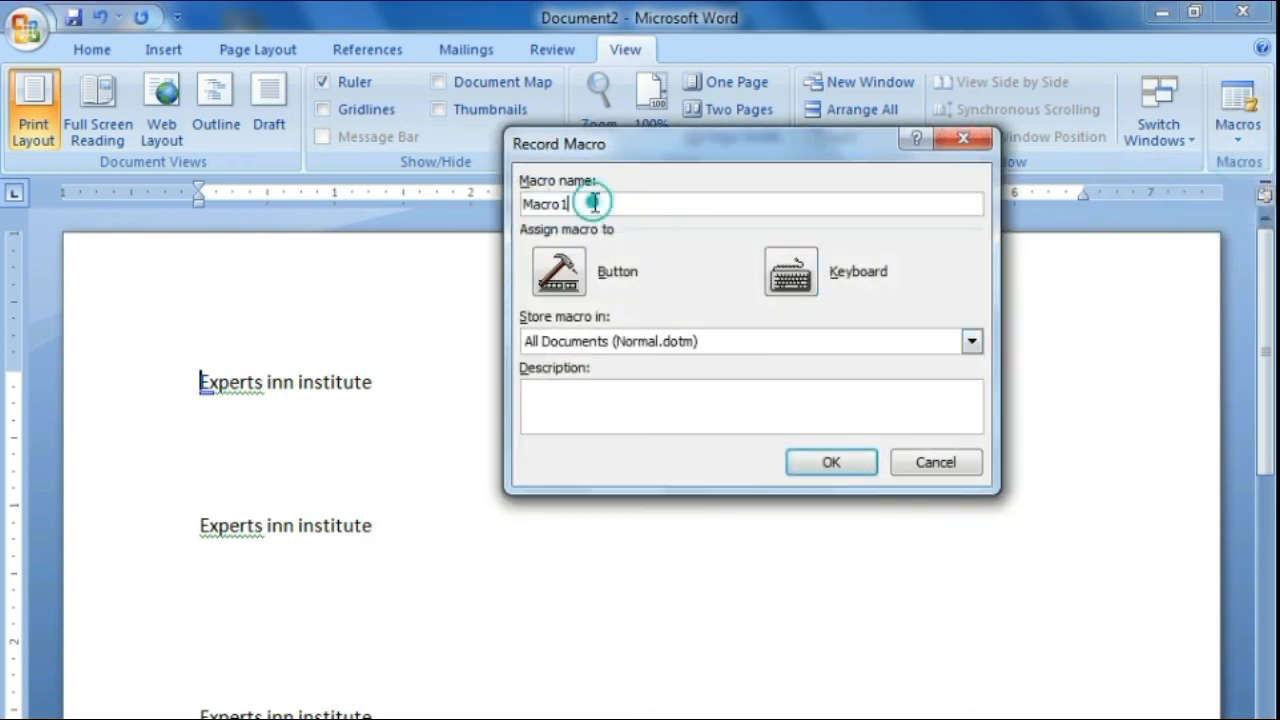
{"action": "left_click", "coordinate": [790, 280]}
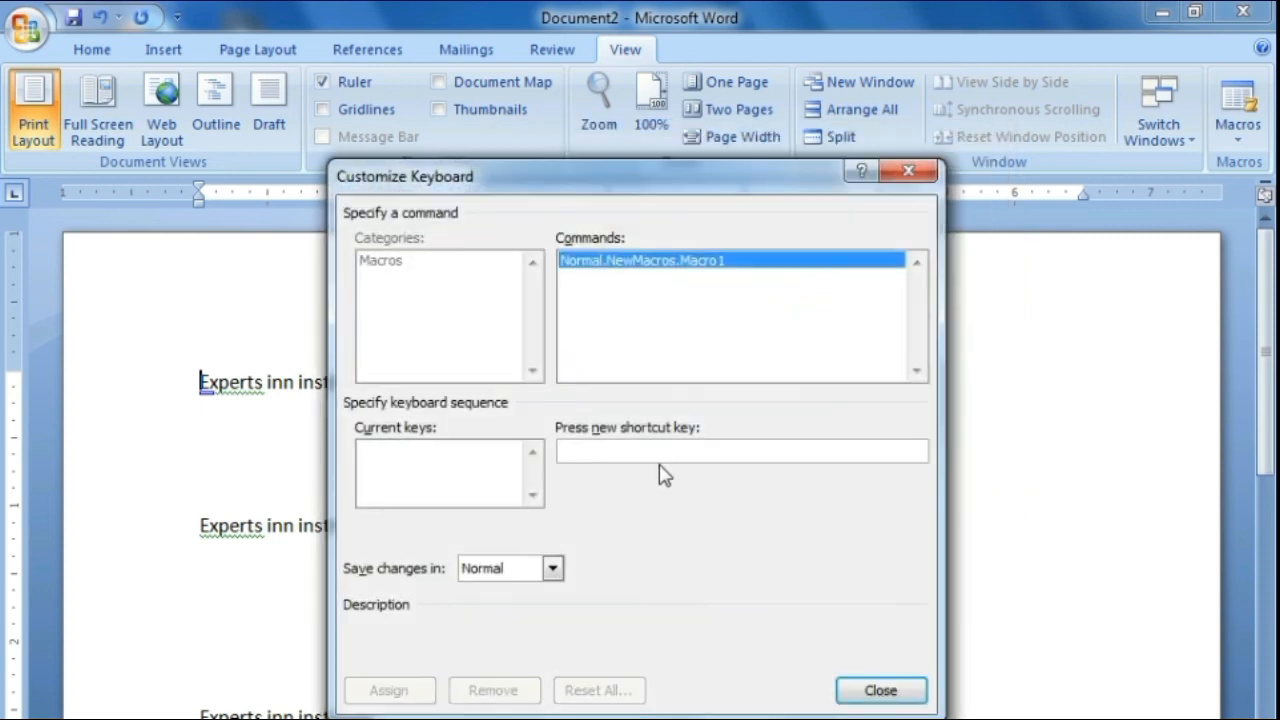
{"action": "left_click_drag", "start_coordinate": [540, 200], "coordinate": [720, 196]}
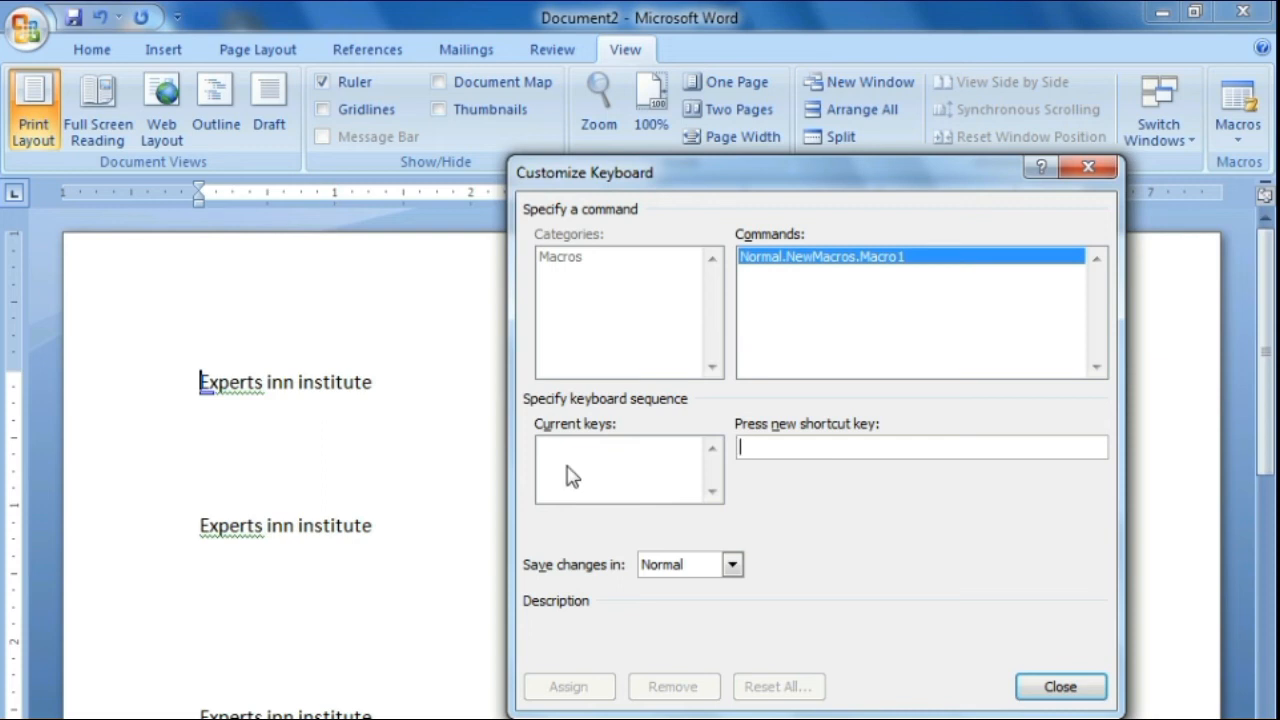
{"action": "left_click", "coordinate": [766, 447]}
{"action": "key", "text": "ctrl+shift+k"}
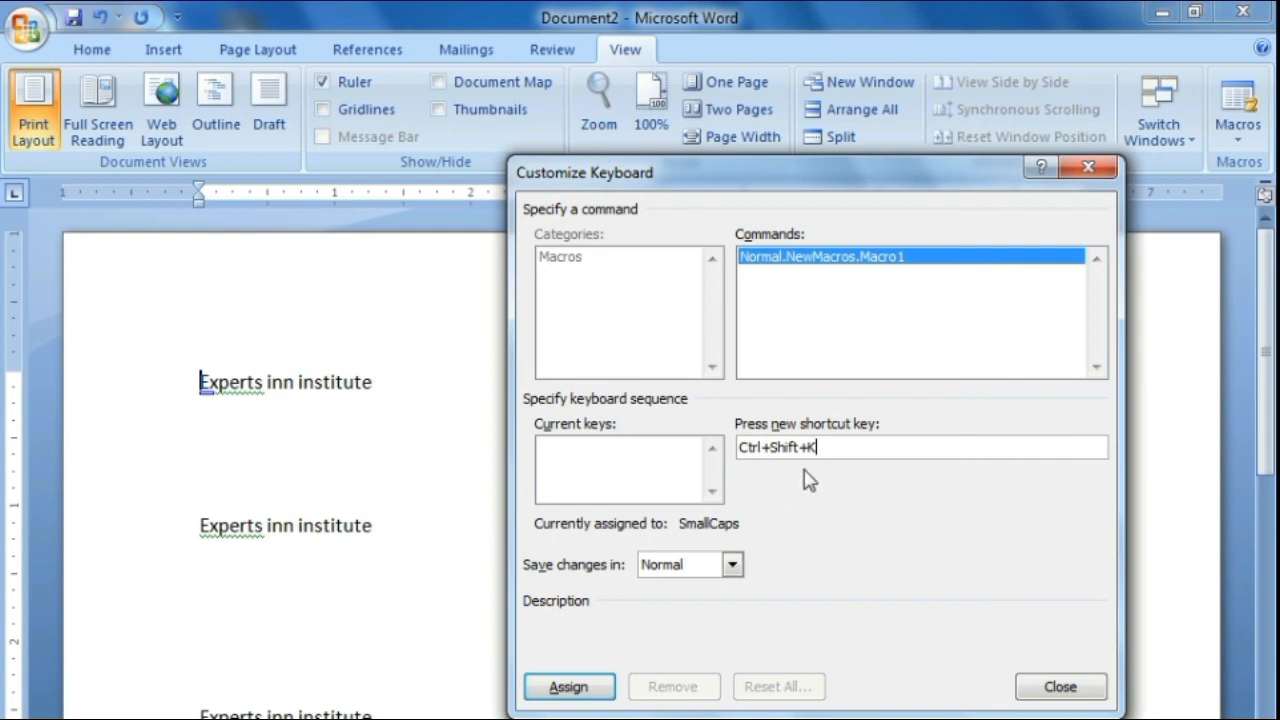
{"action": "left_click", "coordinate": [568, 690]}
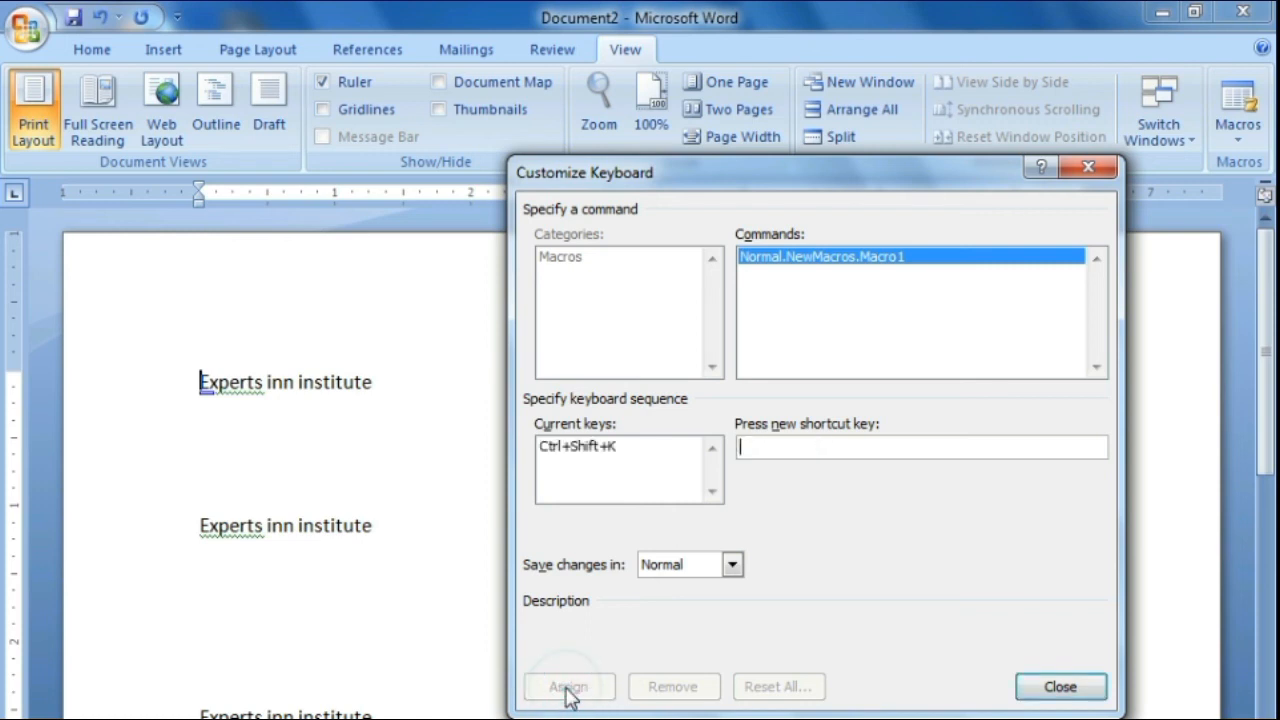
{"action": "left_click", "coordinate": [1050, 690]}
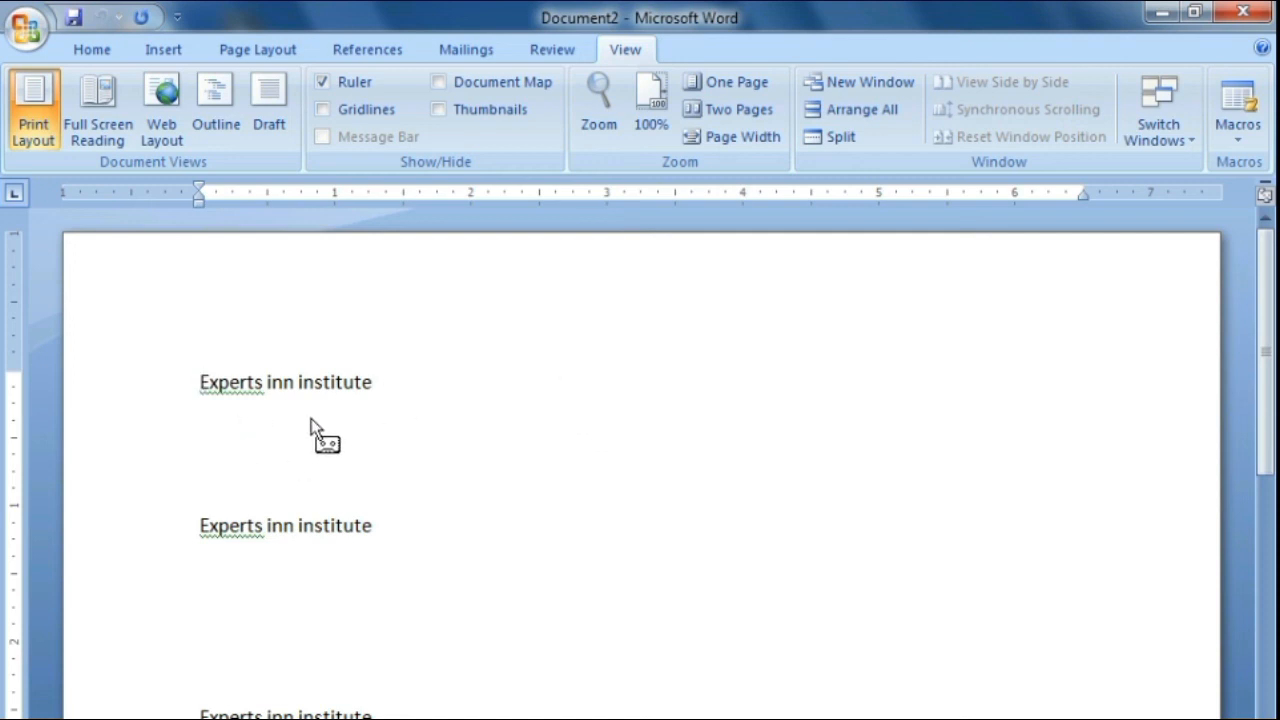
Select the whole first "Experts inn institute" line from the keyboard and give it a yellow highlight and purple font color.
{"action": "key", "text": "shift+Right"}
{"action": "key", "text": "shift+Right"}
{"action": "key", "text": "shift+Right"}
{"action": "key", "text": "shift+Right"}
{"action": "key", "text": "shift+Right"}
{"action": "key", "text": "shift+Right"}
{"action": "key", "text": "shift+Right"}
{"action": "key", "text": "shift+Right"}
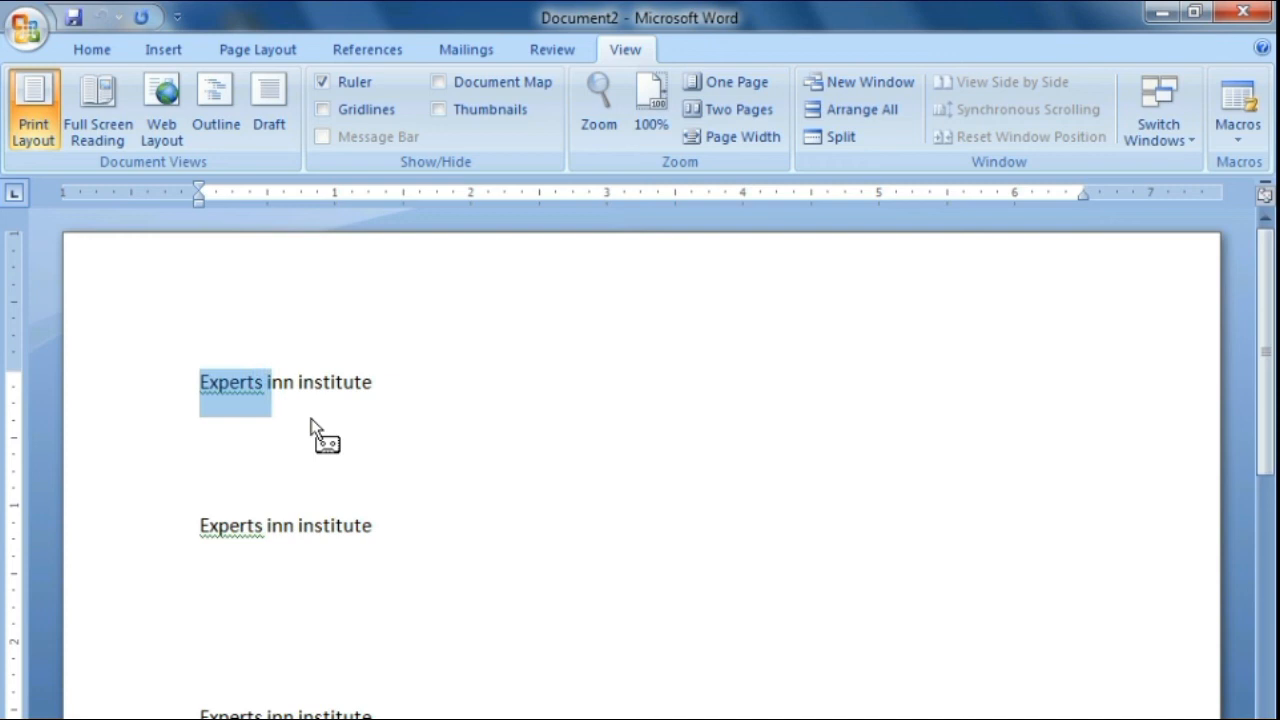
{"action": "key", "text": "shift+Right"}
{"action": "key", "text": "shift+Right"}
{"action": "key", "text": "shift+Right"}
{"action": "key", "text": "shift+Right"}
{"action": "key", "text": "shift+Right"}
{"action": "key", "text": "shift+Right"}
{"action": "key", "text": "shift+Right"}
{"action": "key", "text": "shift+Right"}
{"action": "key", "text": "shift+Right"}
{"action": "key", "text": "shift+Right"}
{"action": "key", "text": "shift+Right"}
{"action": "key", "text": "shift+Right"}
{"action": "key", "text": "shift+Right"}
{"action": "key", "text": "shift+Right"}
{"action": "left_click", "coordinate": [106, 52]}
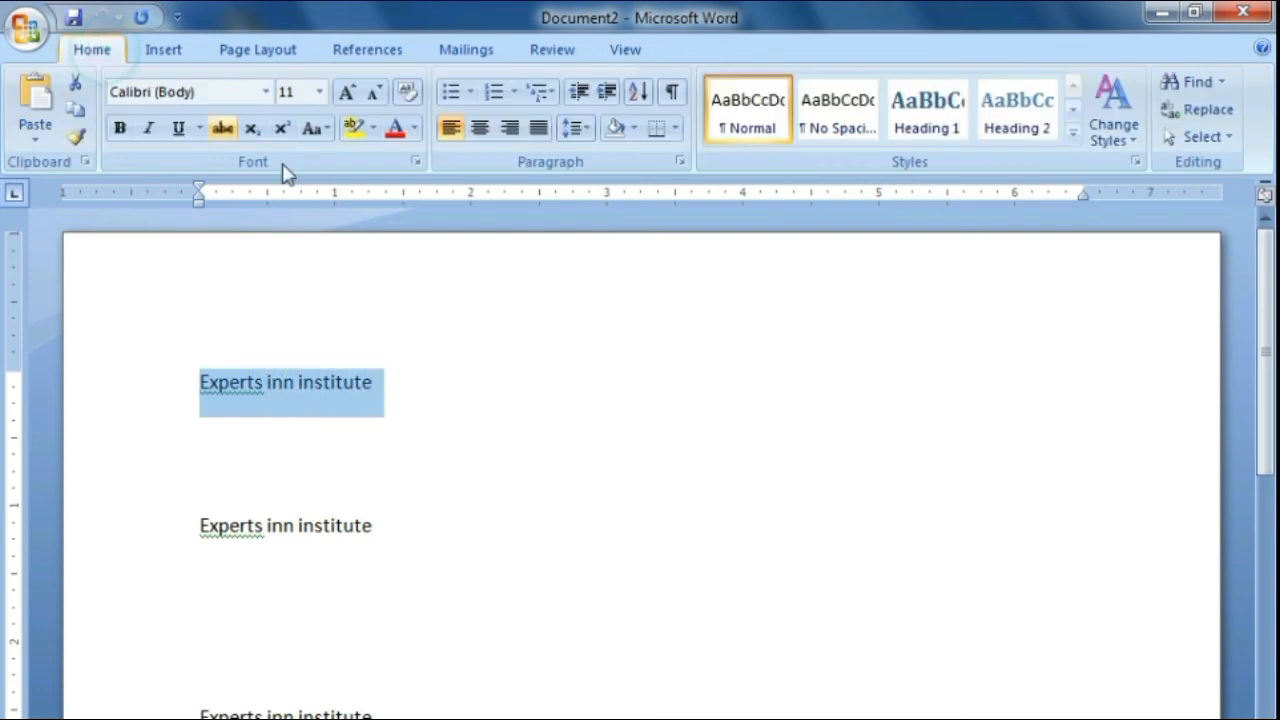
{"action": "left_click", "coordinate": [372, 128]}
{"action": "left_click", "coordinate": [360, 165]}
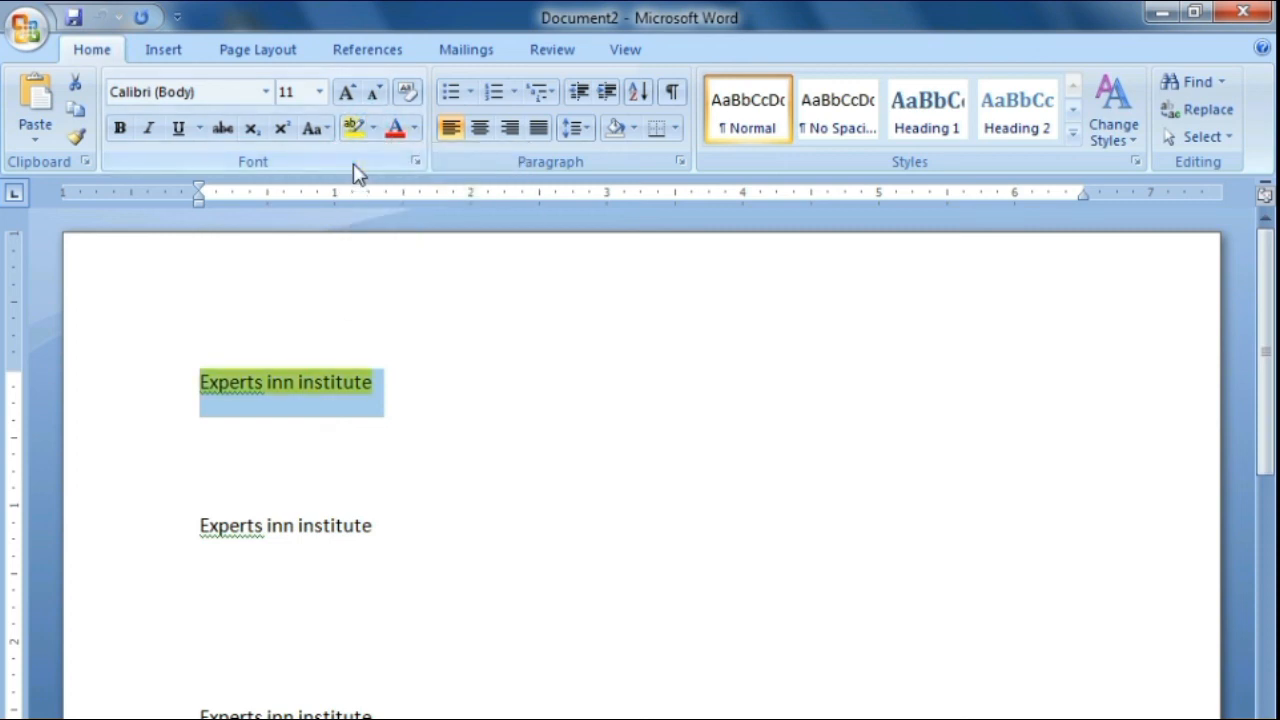
{"action": "left_click", "coordinate": [415, 129]}
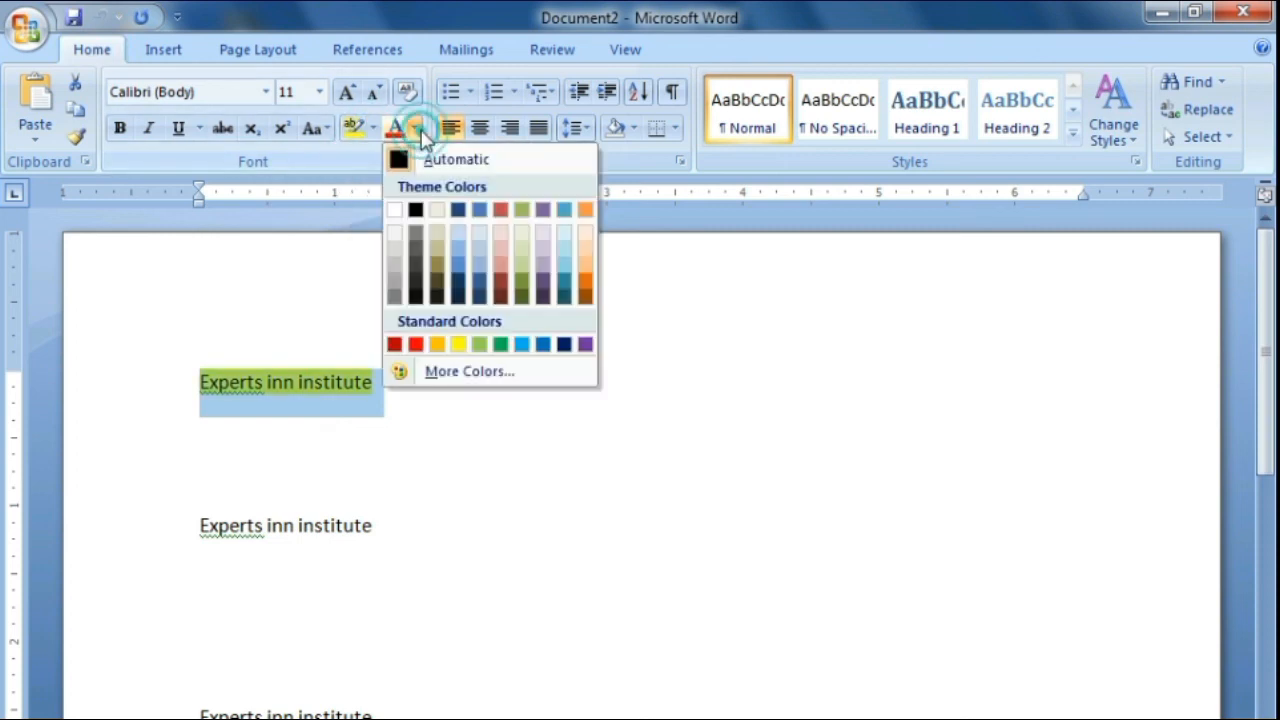
{"action": "left_click", "coordinate": [586, 345]}
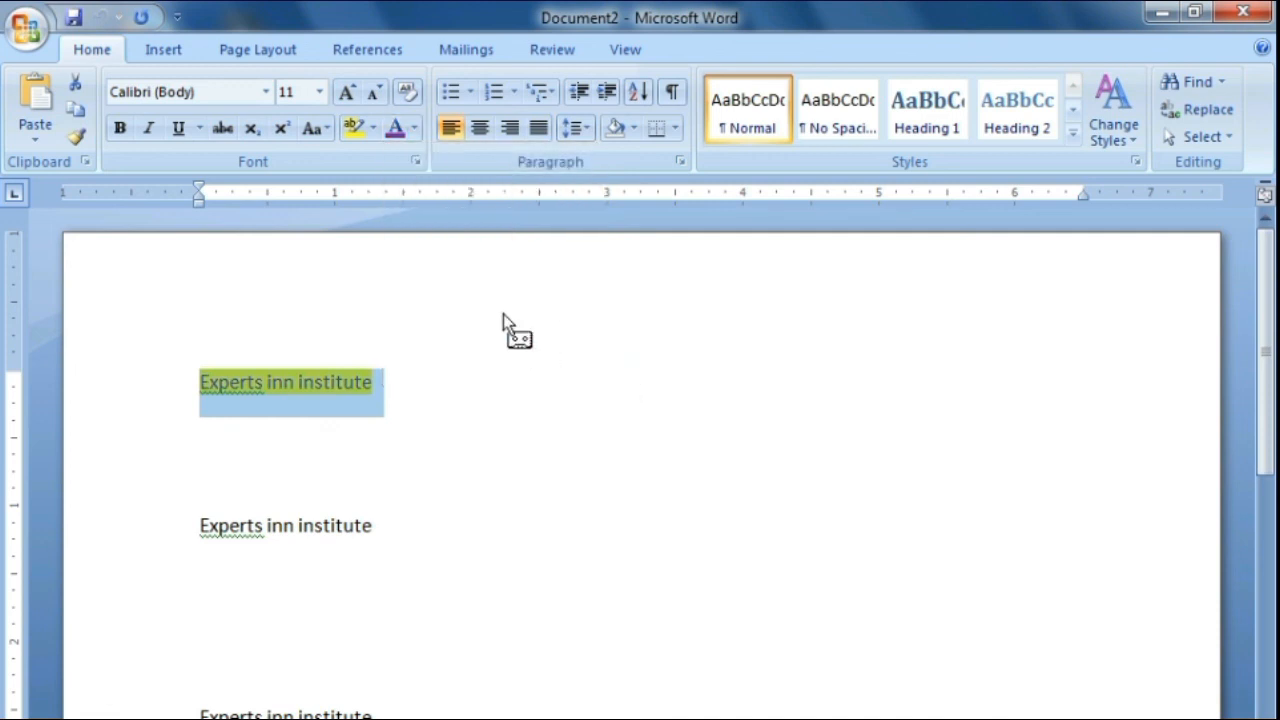
Set the selected line's font size to 48 and center it.
{"action": "left_click", "coordinate": [316, 95]}
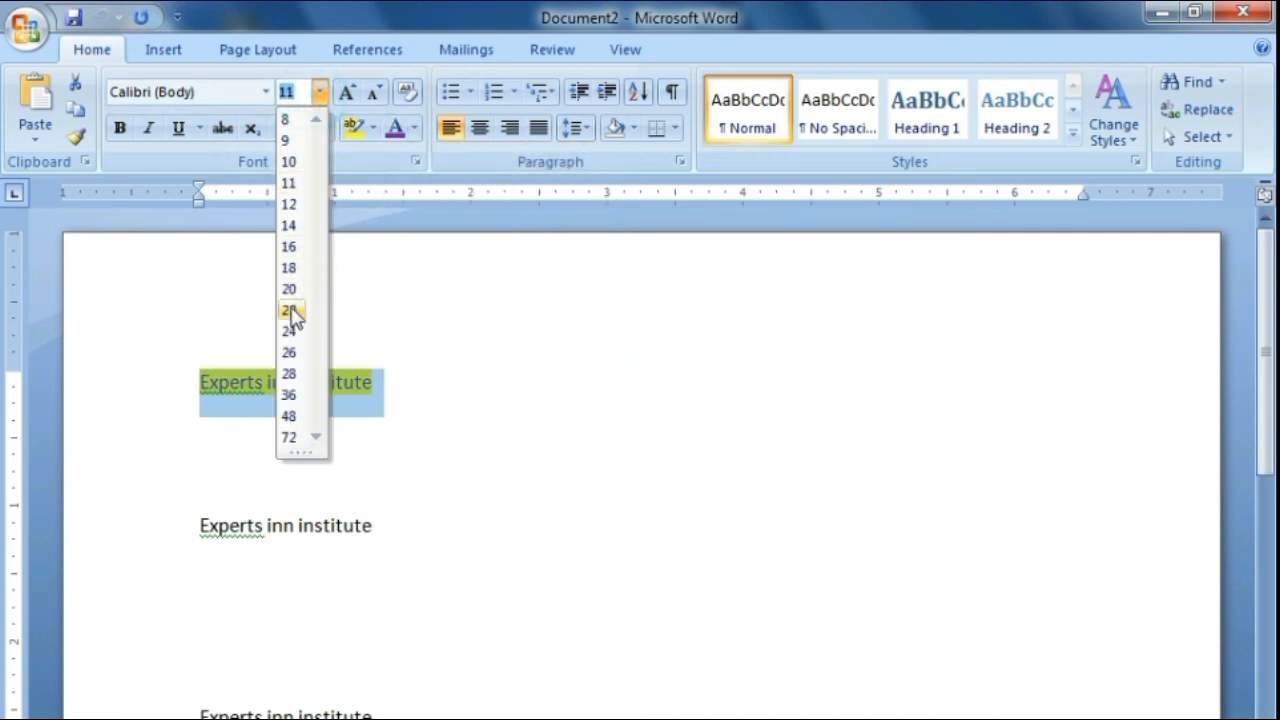
{"action": "left_click", "coordinate": [290, 352]}
{"action": "left_click", "coordinate": [318, 91]}
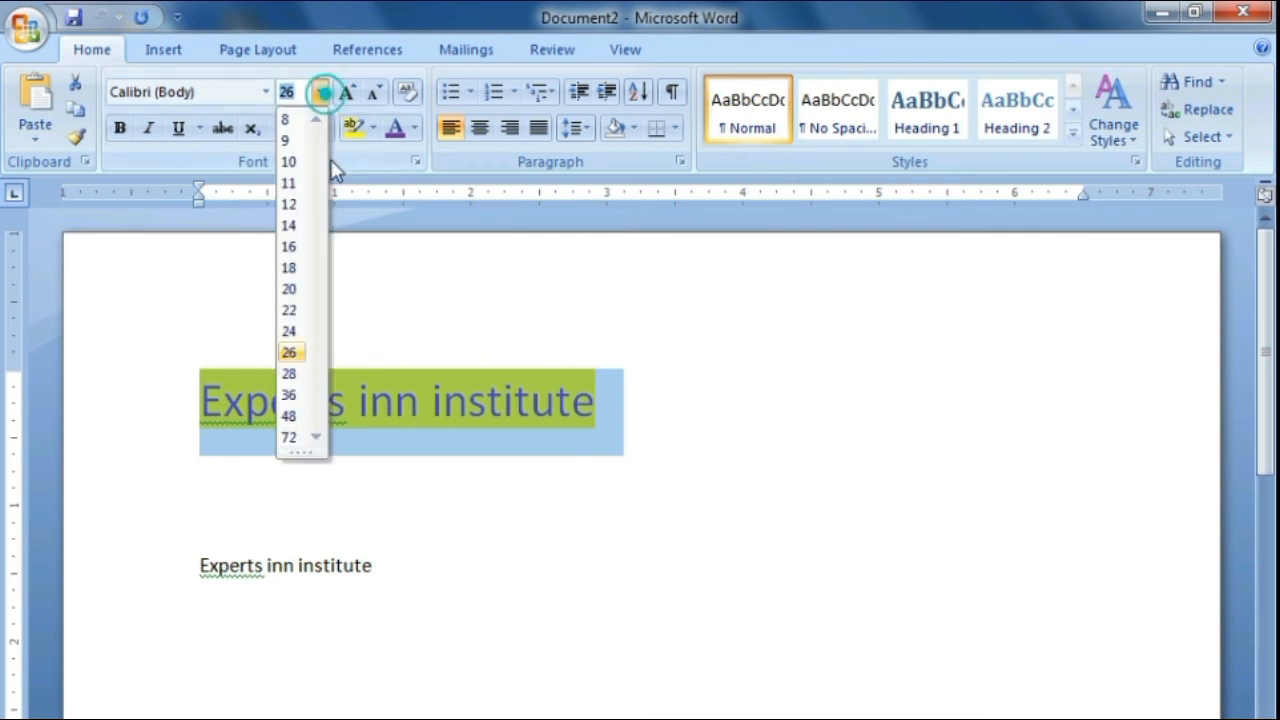
{"action": "left_click", "coordinate": [293, 417]}
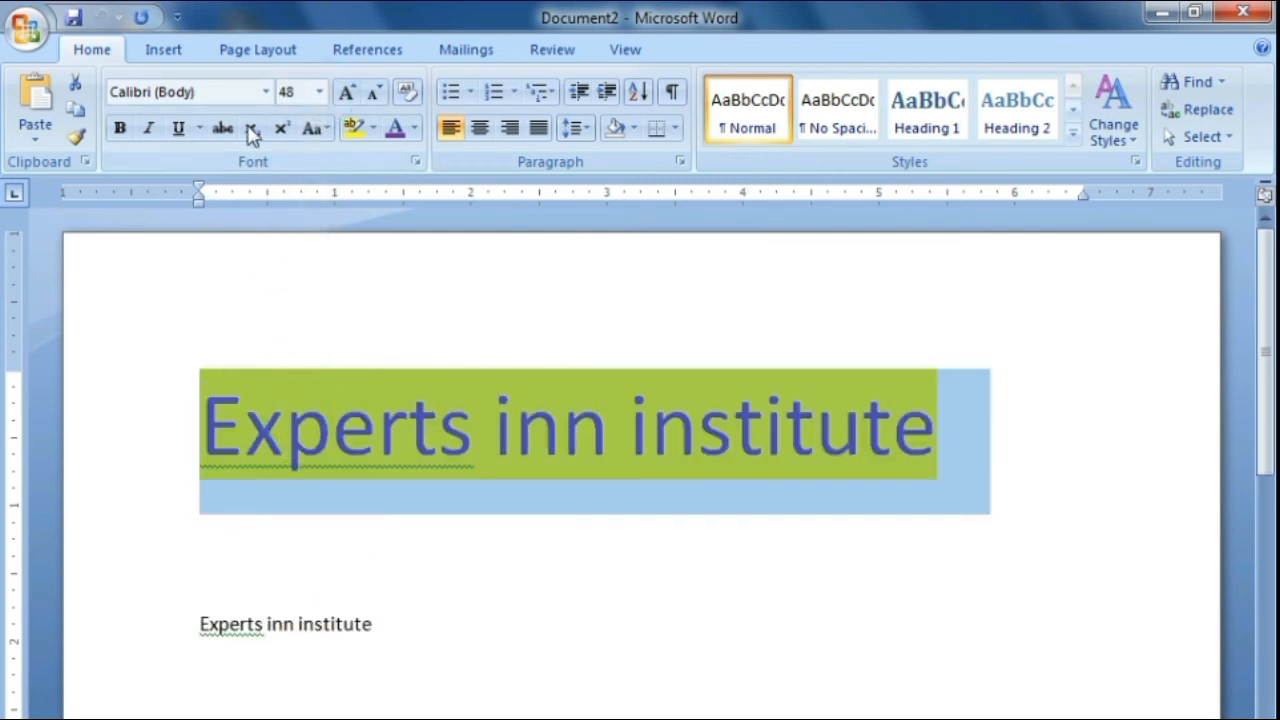
{"action": "left_click", "coordinate": [481, 133]}
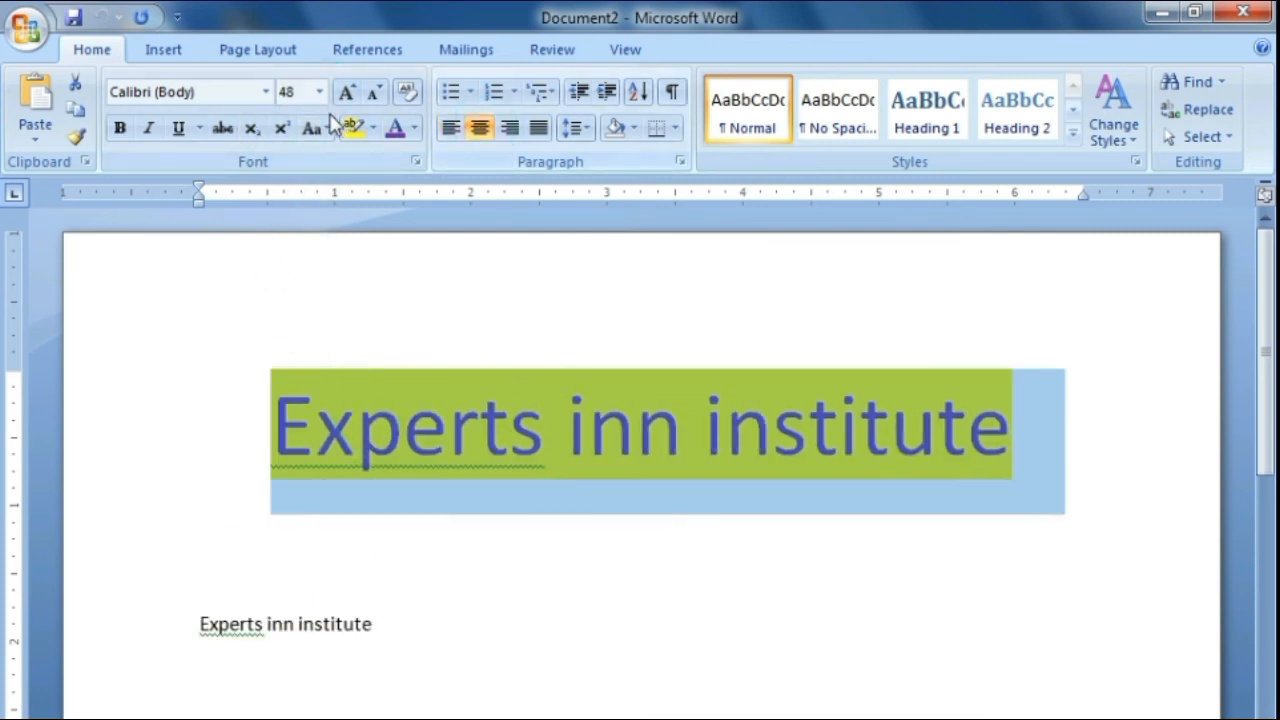
Change the selected line's font to Copperplate Gothic Bold and reduce its size to 36.
{"action": "left_click", "coordinate": [266, 91]}
{"action": "scroll", "coordinate": [270, 410], "scroll_direction": "down", "scroll_amount": 13}
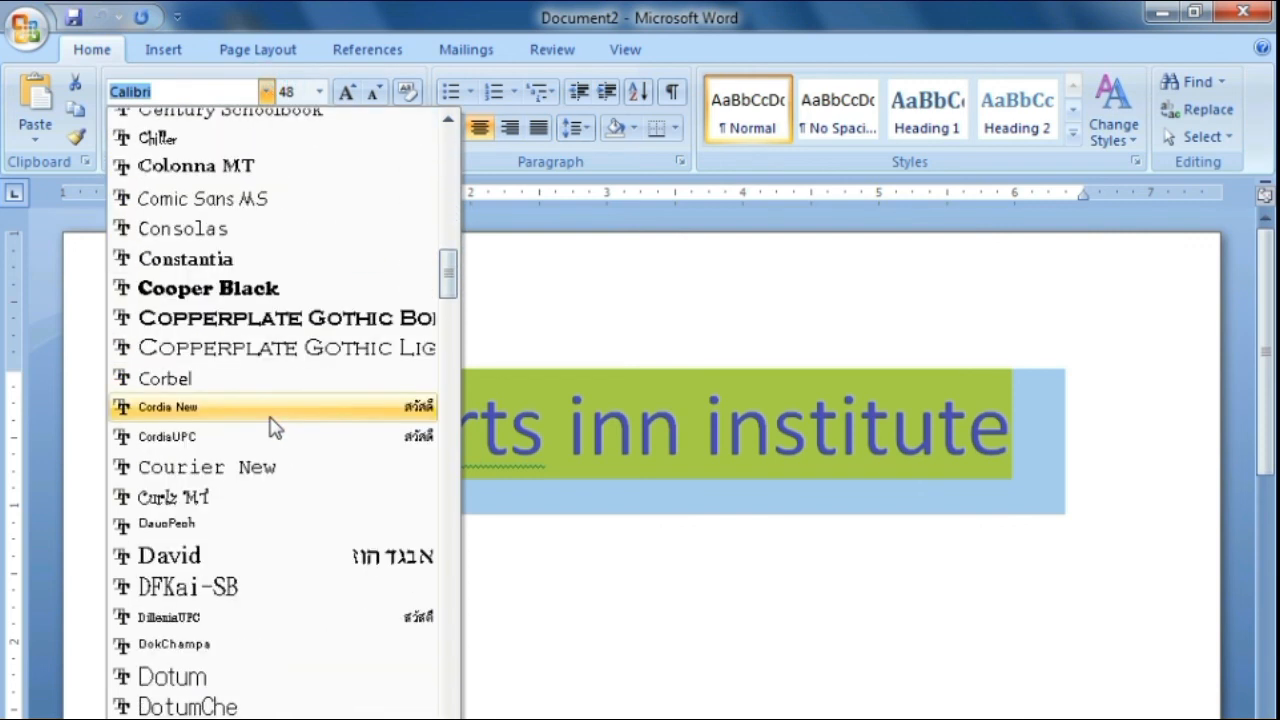
{"action": "left_click", "coordinate": [272, 318]}
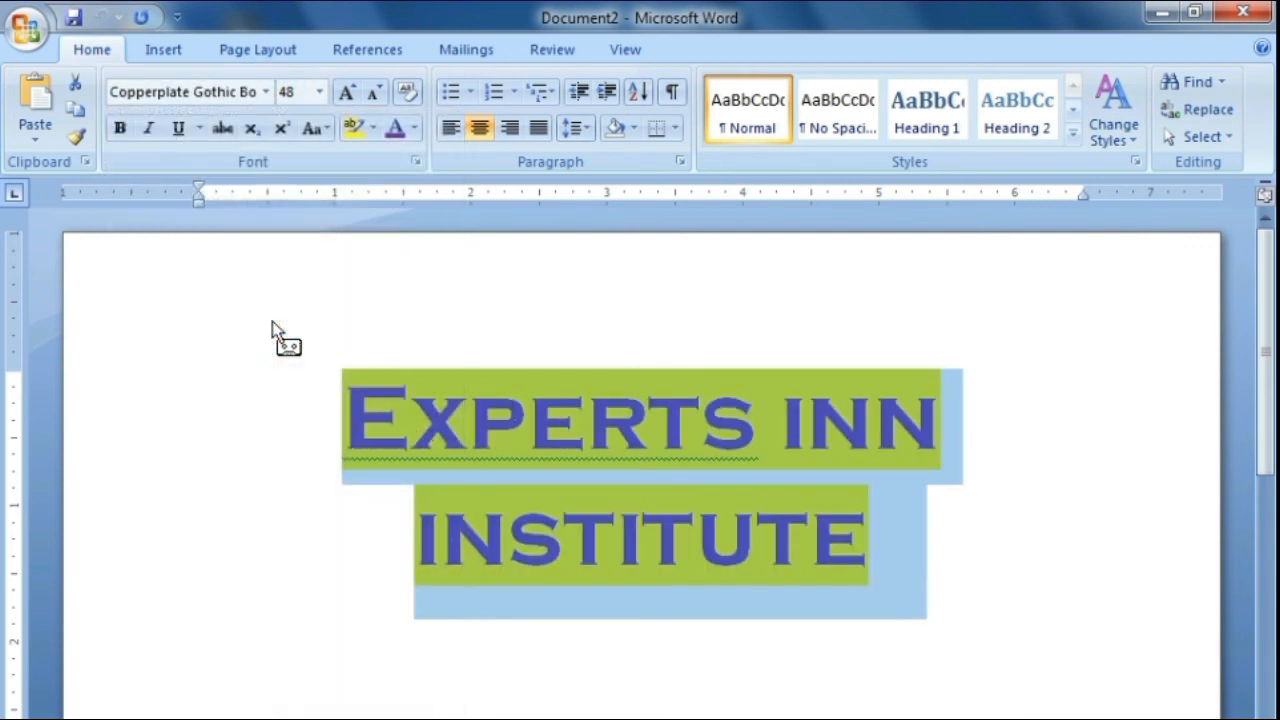
{"action": "left_click", "coordinate": [374, 91]}
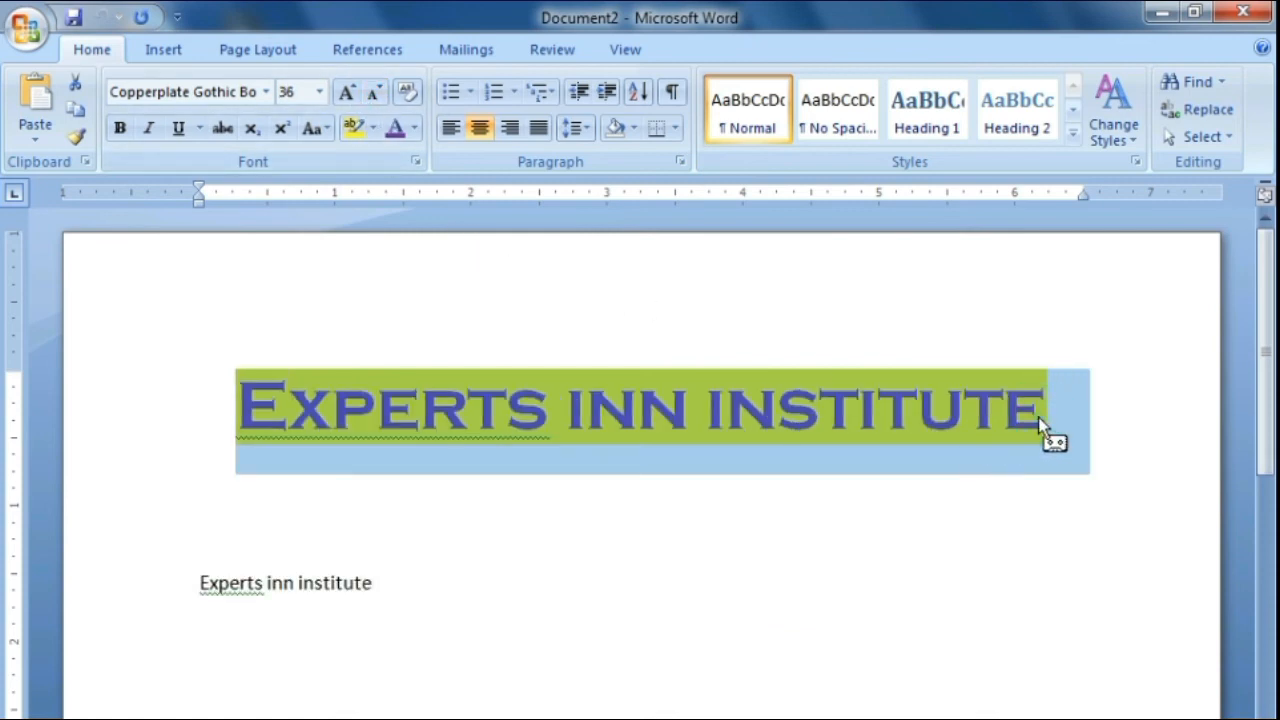
Move the cursor to the empty line below the formatted text and stop recording the macro.
{"action": "key", "text": "Down"}
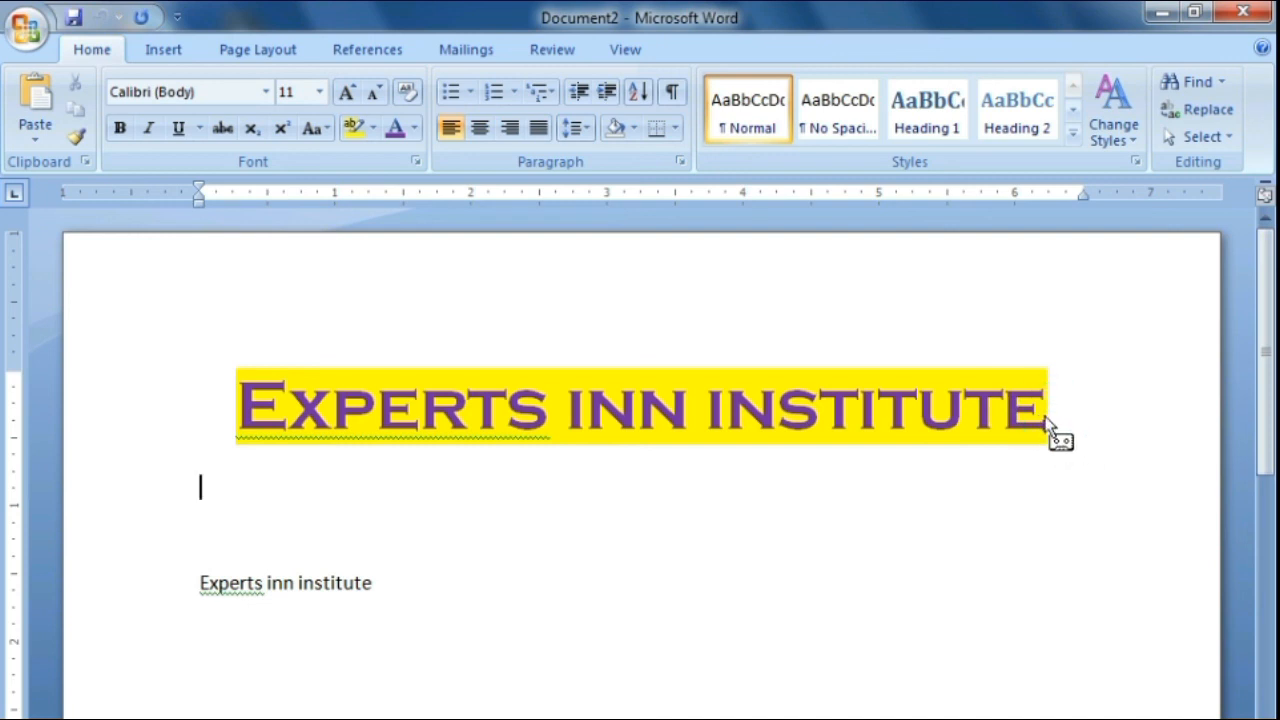
{"action": "left_click", "coordinate": [624, 49]}
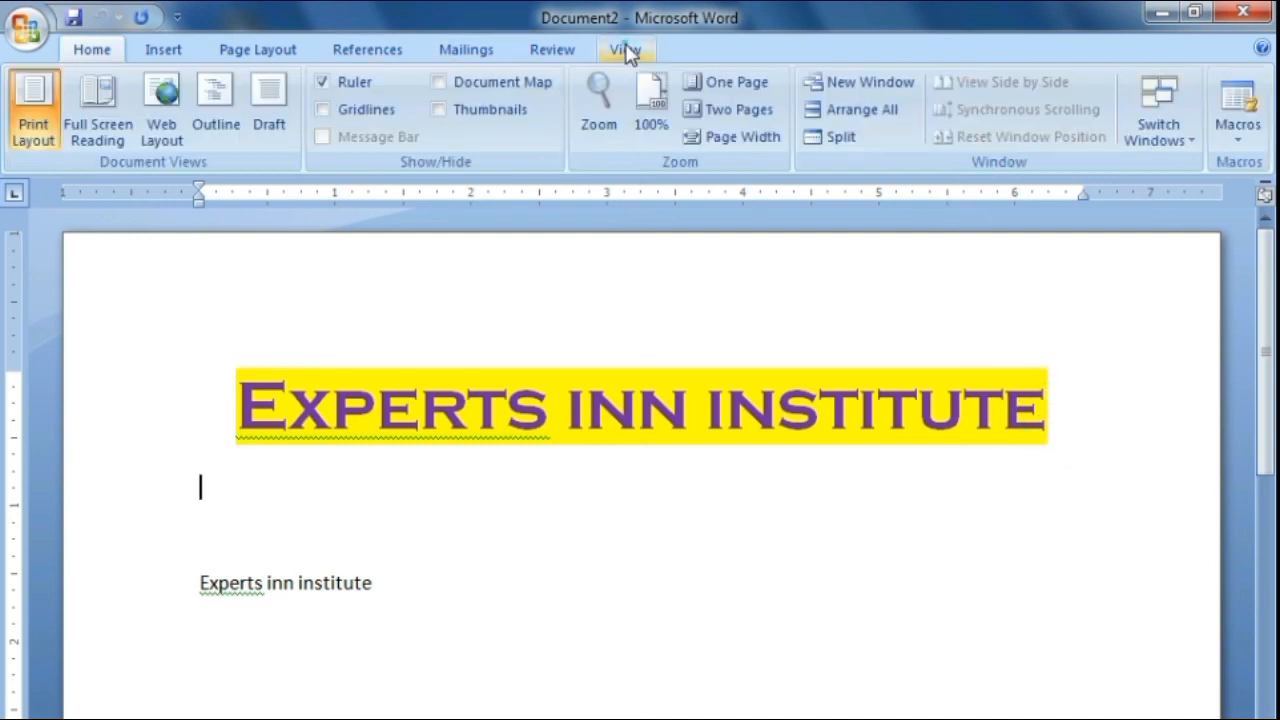
{"action": "left_click", "coordinate": [1232, 140]}
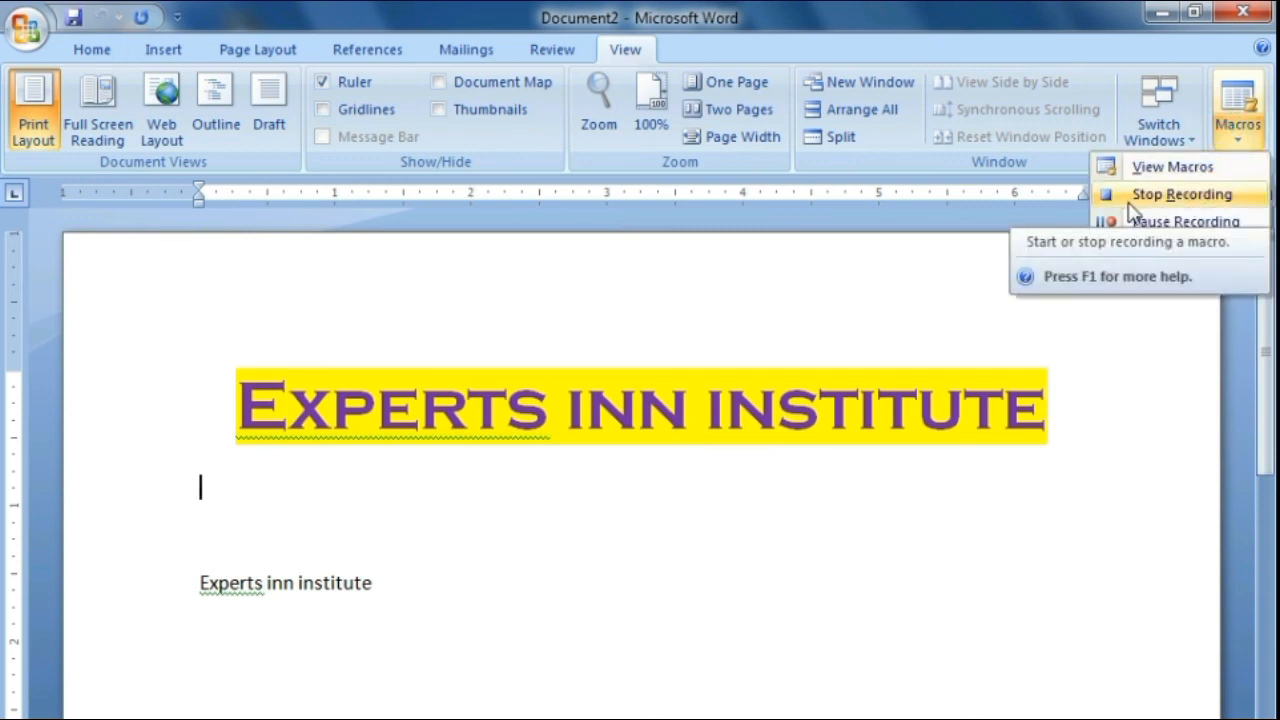
{"action": "left_click", "coordinate": [1187, 204]}
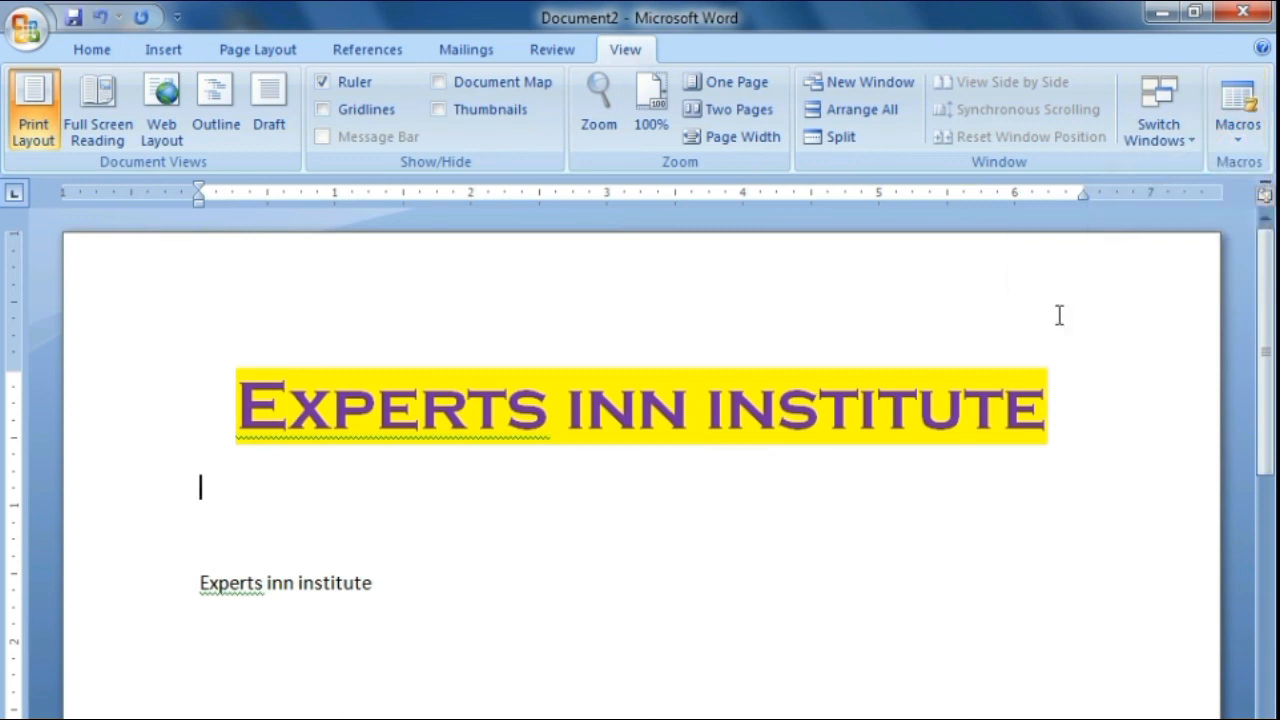
Place the cursor at the start of the second "Experts inn institute" line and run Macro1 from the macro list.
{"action": "left_click", "coordinate": [198, 585]}
{"action": "left_click", "coordinate": [1236, 130]}
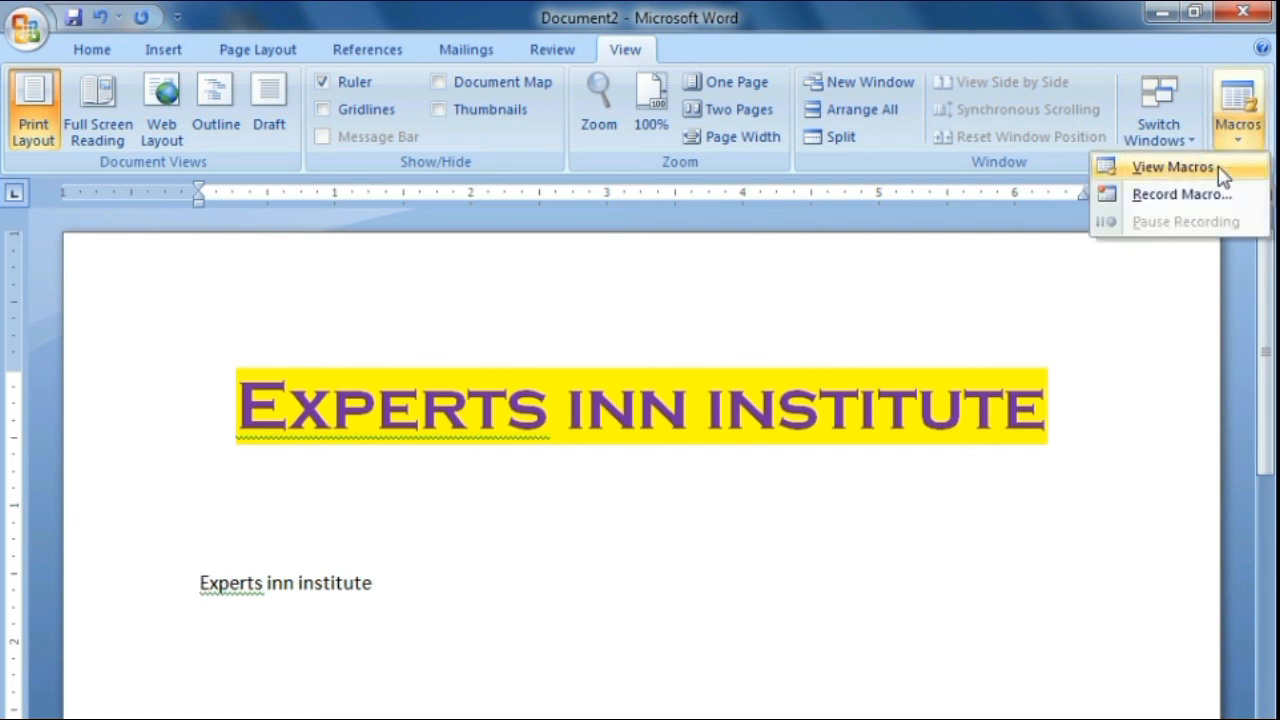
{"action": "left_click", "coordinate": [1172, 167]}
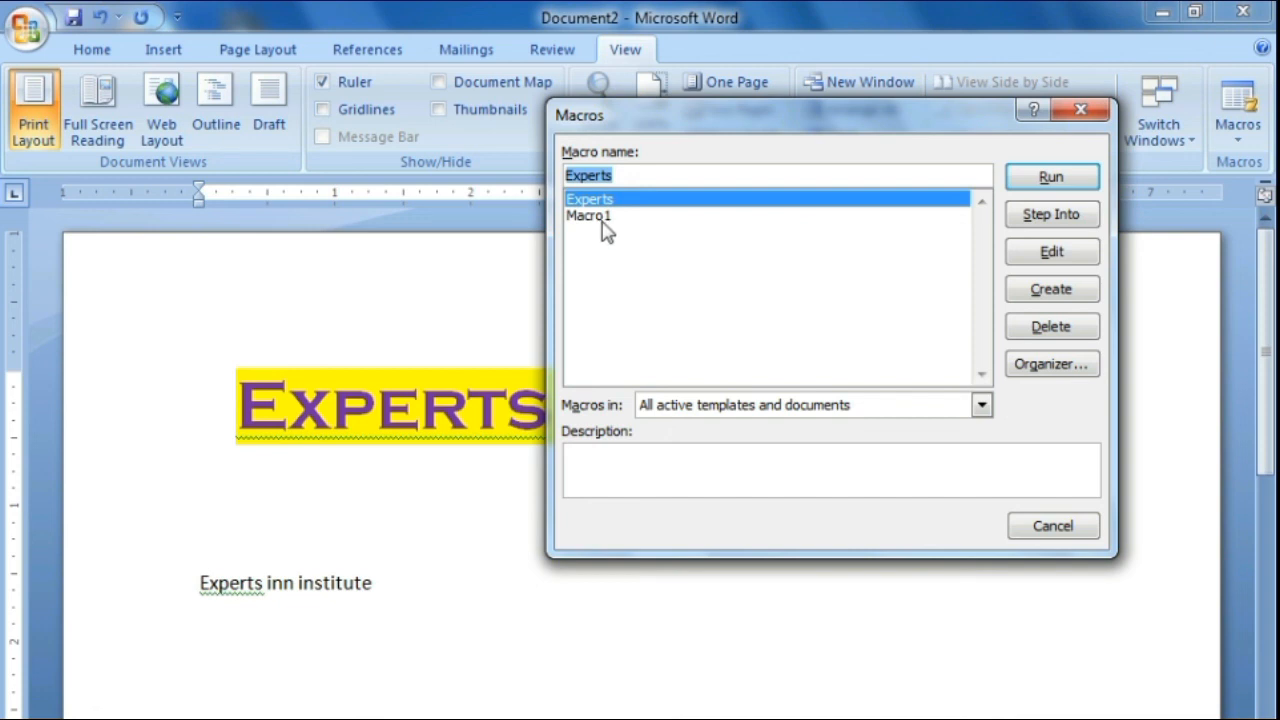
{"action": "left_click", "coordinate": [600, 219]}
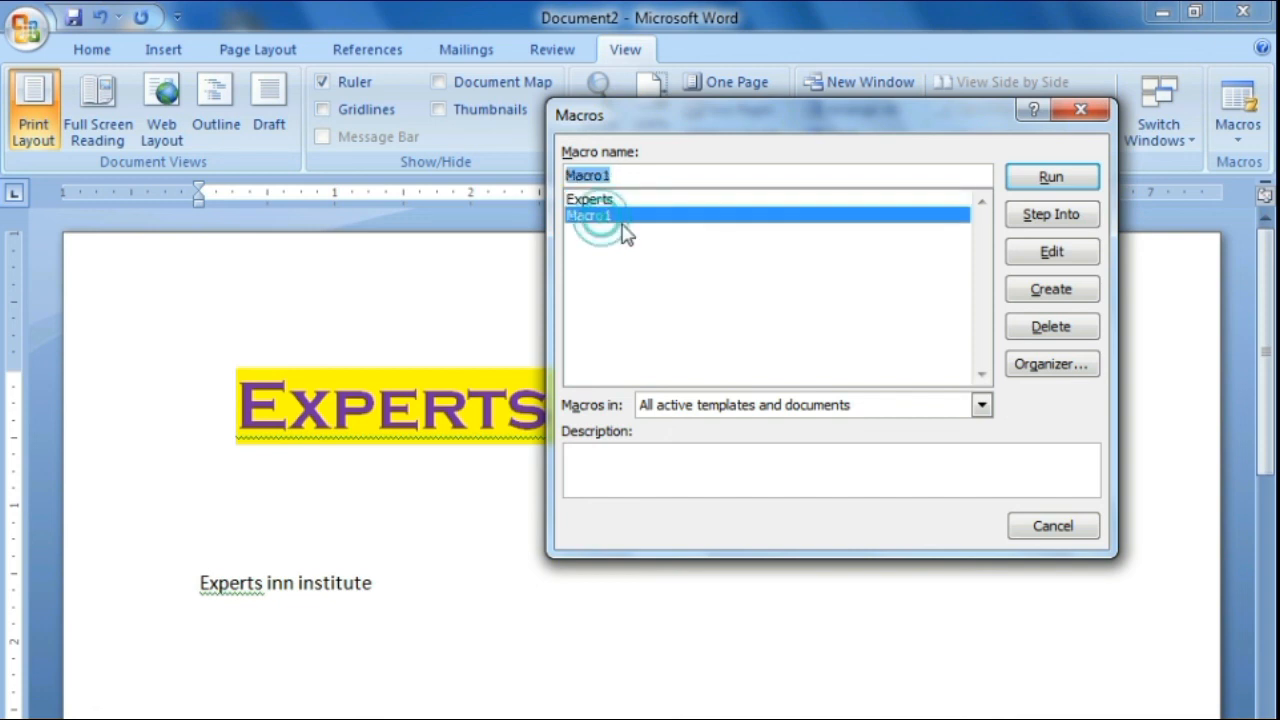
{"action": "left_click", "coordinate": [1050, 178]}
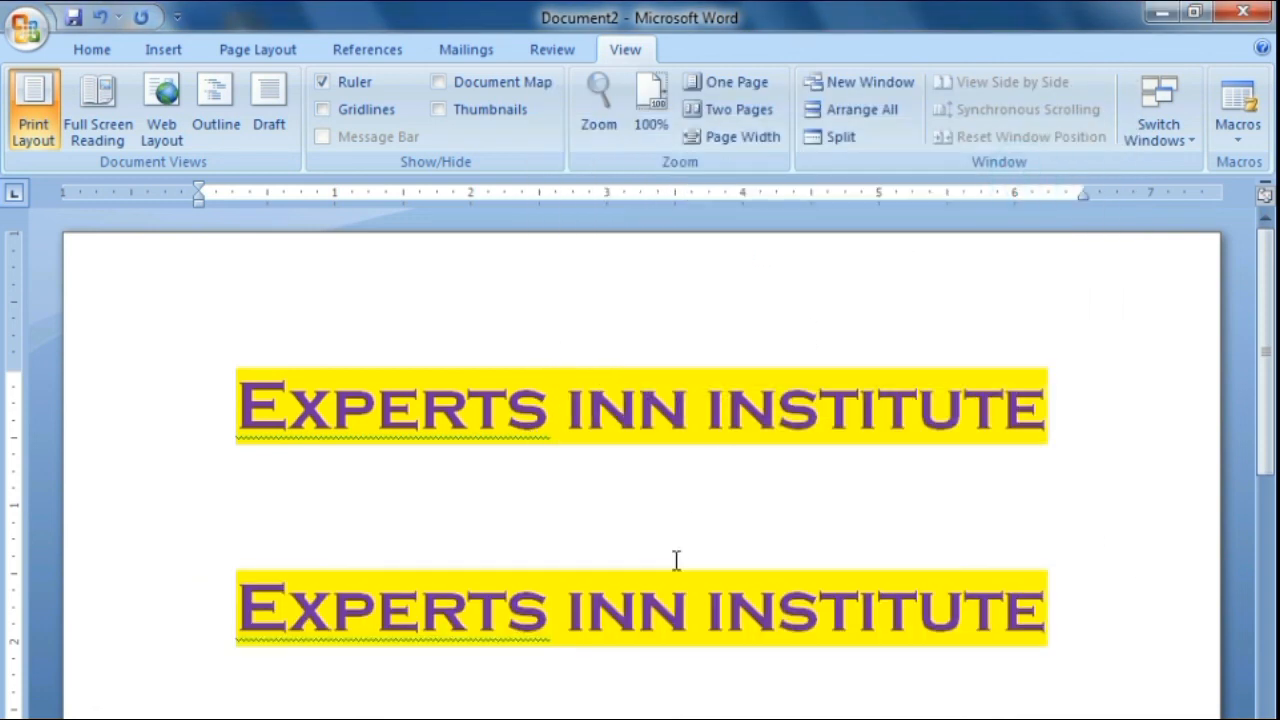
Select the third, unformatted "Experts inn institute" line and run the same formatting macro on it with its assigned shortcut.
{"action": "left_click", "coordinate": [172, 432]}
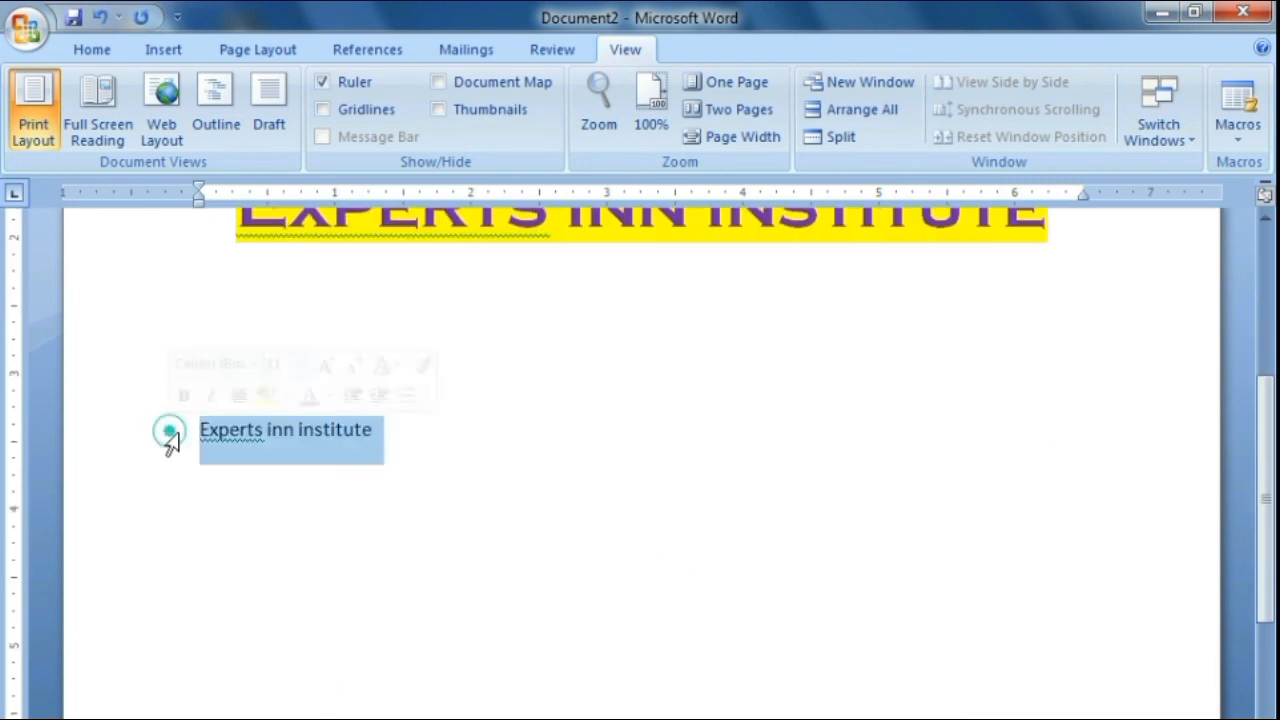
{"action": "scroll", "coordinate": [425, 572], "scroll_direction": "up", "scroll_amount": 4}
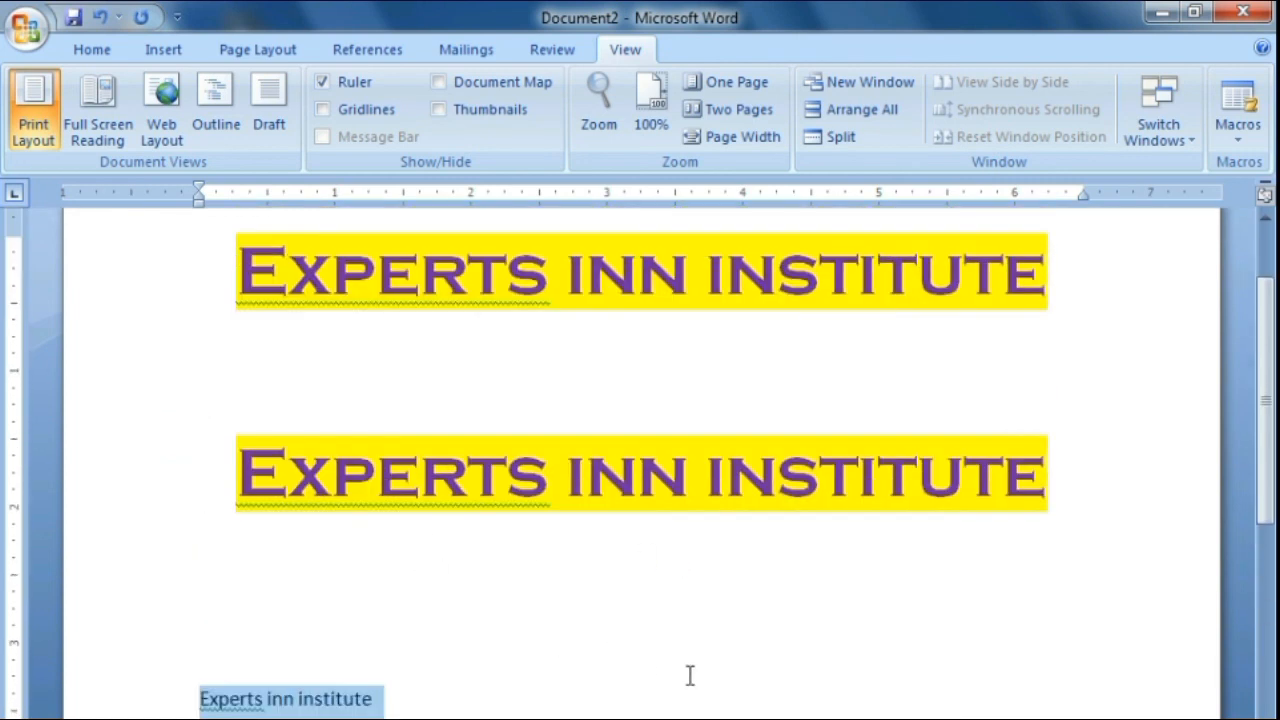
{"action": "key", "text": "ctrl+m"}
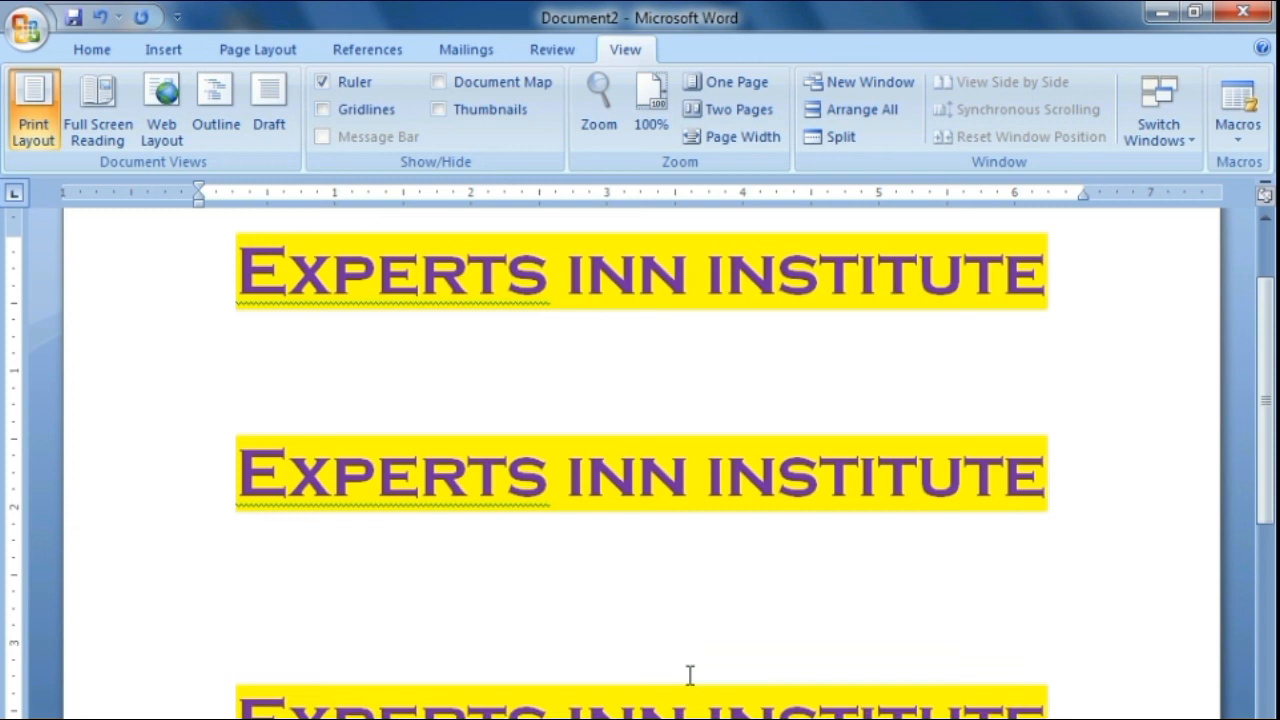
{"action": "scroll", "coordinate": [965, 655], "scroll_direction": "up", "scroll_amount": 2}
{"action": "scroll", "coordinate": [965, 655], "scroll_direction": "down", "scroll_amount": 2}
{"action": "scroll", "coordinate": [967, 654], "scroll_direction": "up", "scroll_amount": 1}
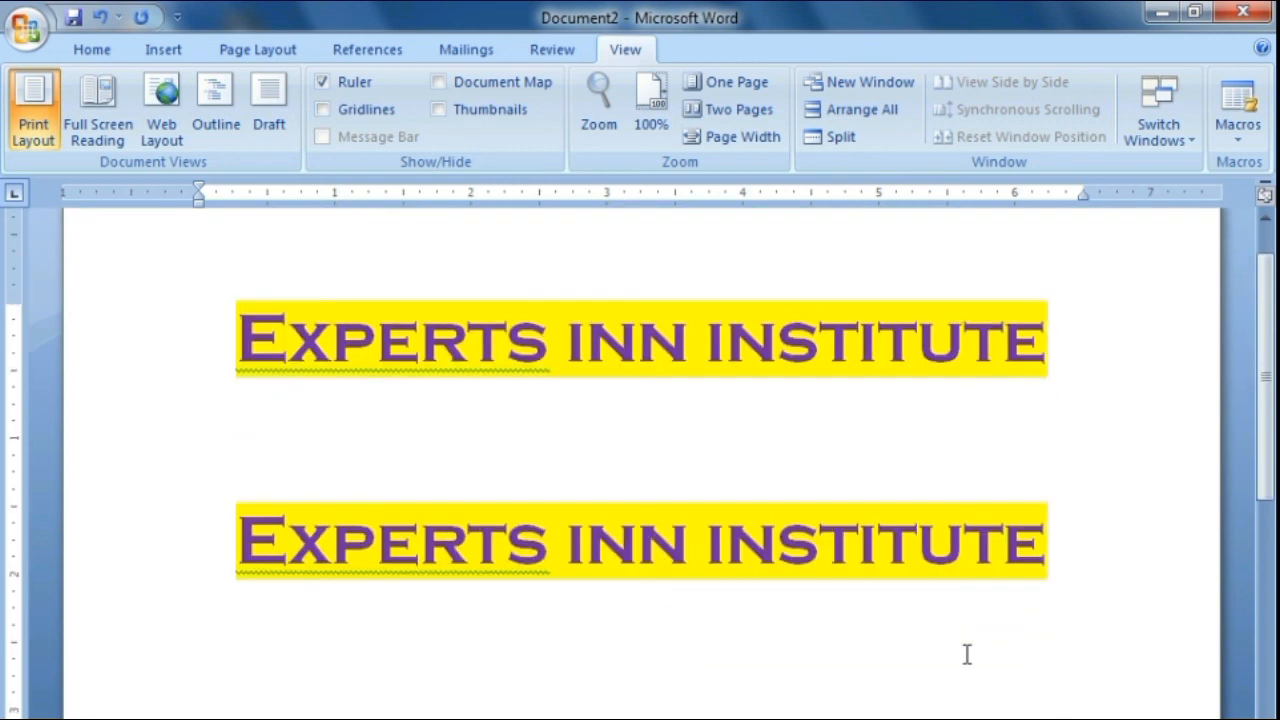